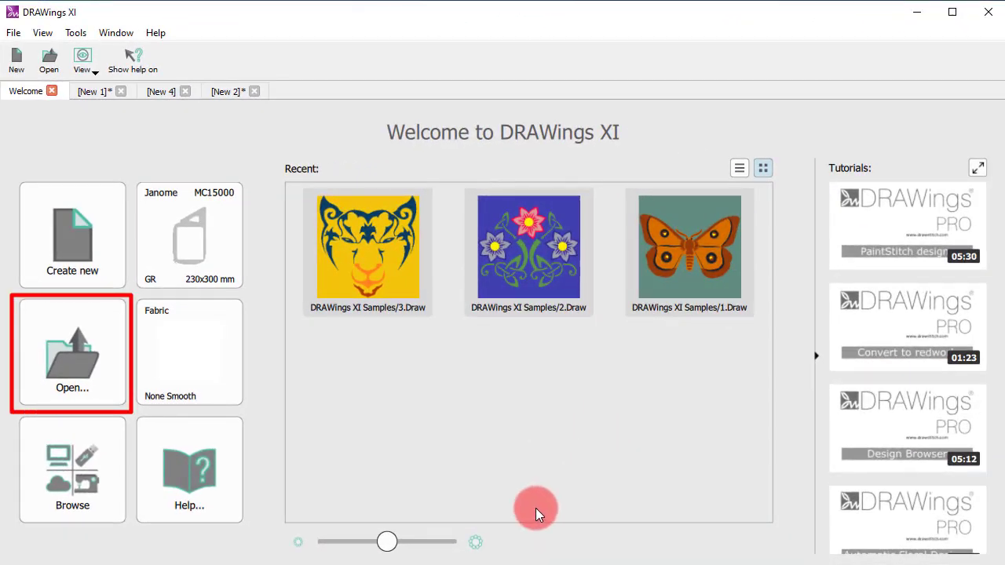
# Open Trace.jpg from the Designs_ folder into the Load Image dialog
pyautogui.click(72, 348)
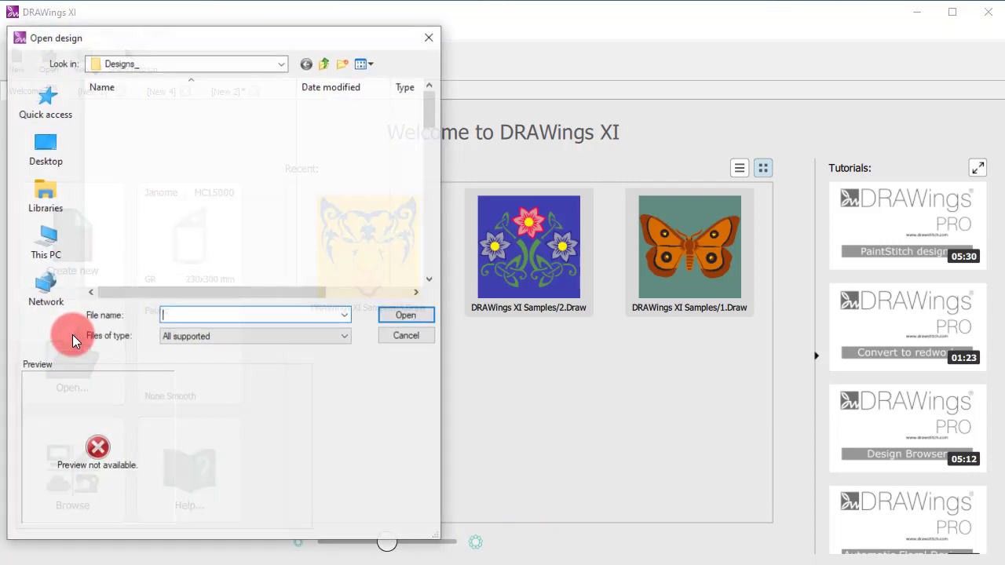
pyautogui.click(111, 180)
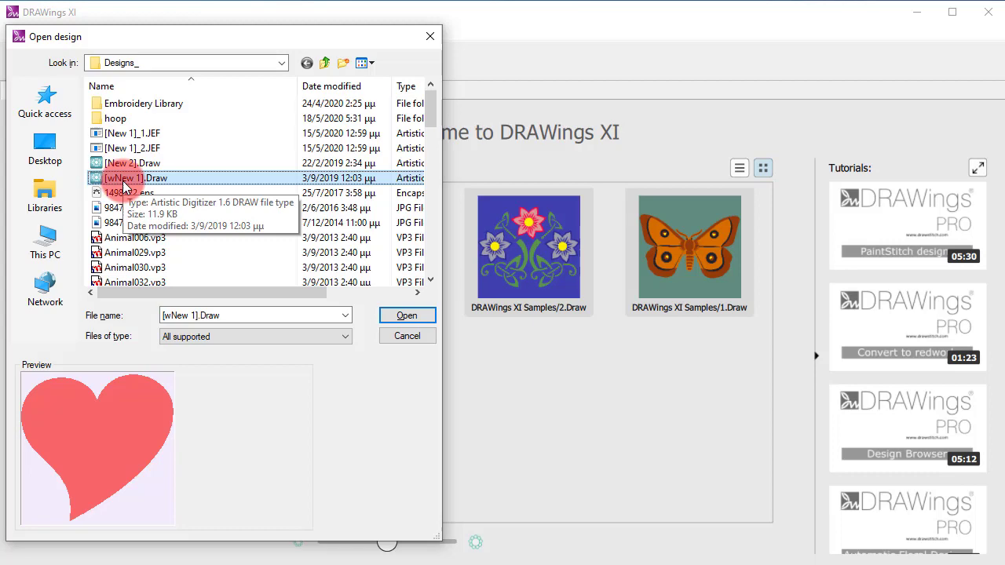
pyautogui.press('t')
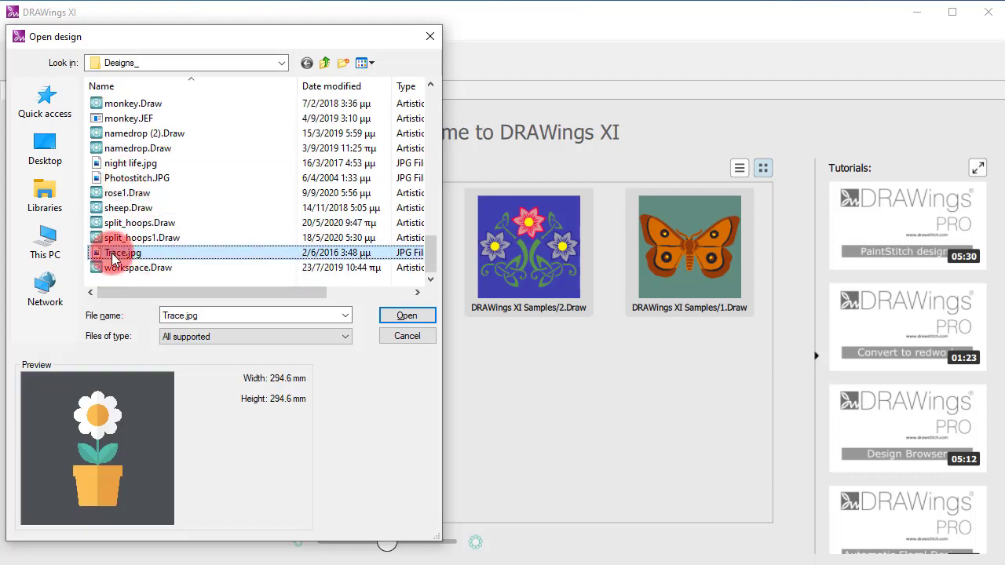
pyautogui.click(410, 318)
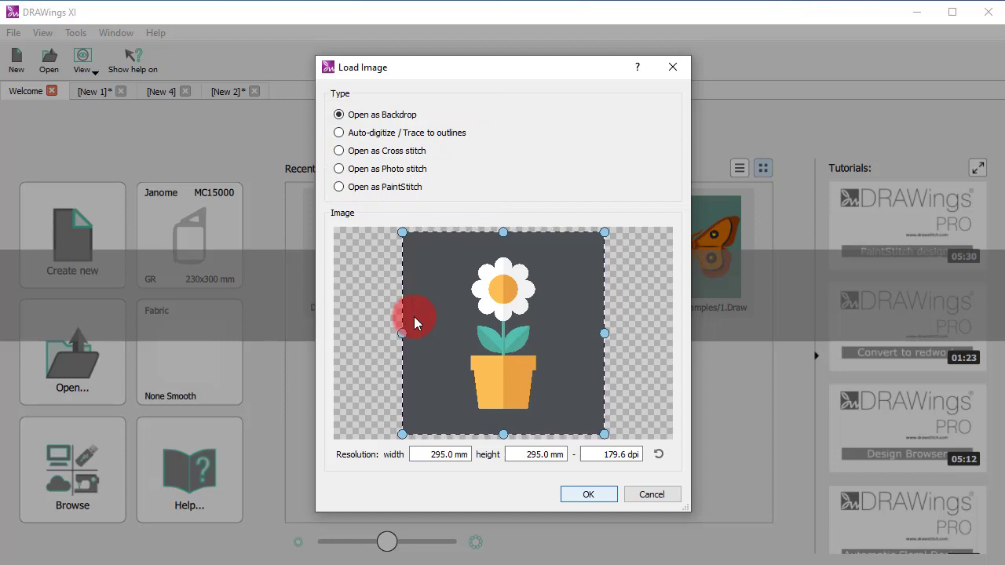
# Choose Auto-digitize / Trace to outlines, then reset the crop to the full 295.0 × 295.0 mm image
pyautogui.click(432, 134)
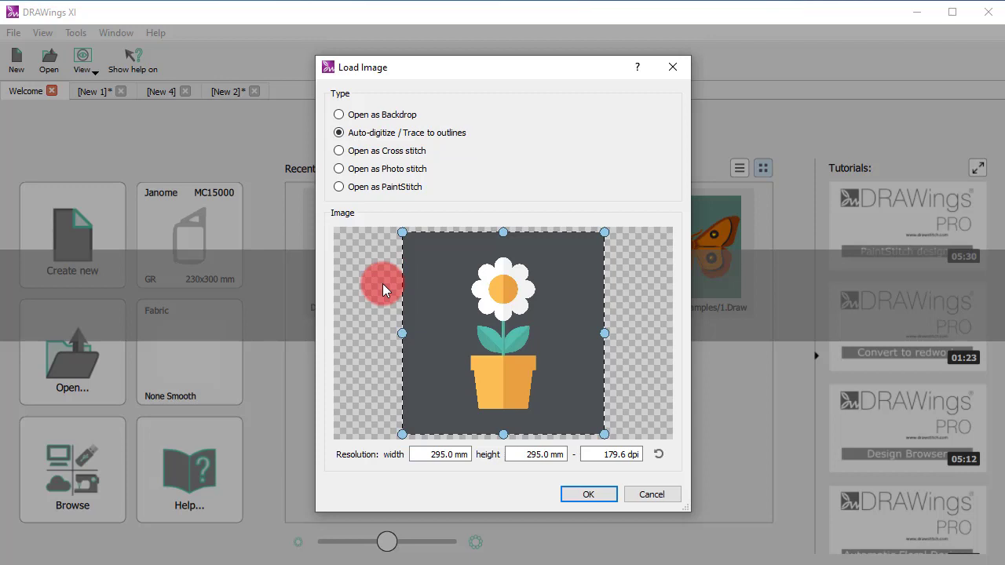
pyautogui.click(436, 263)
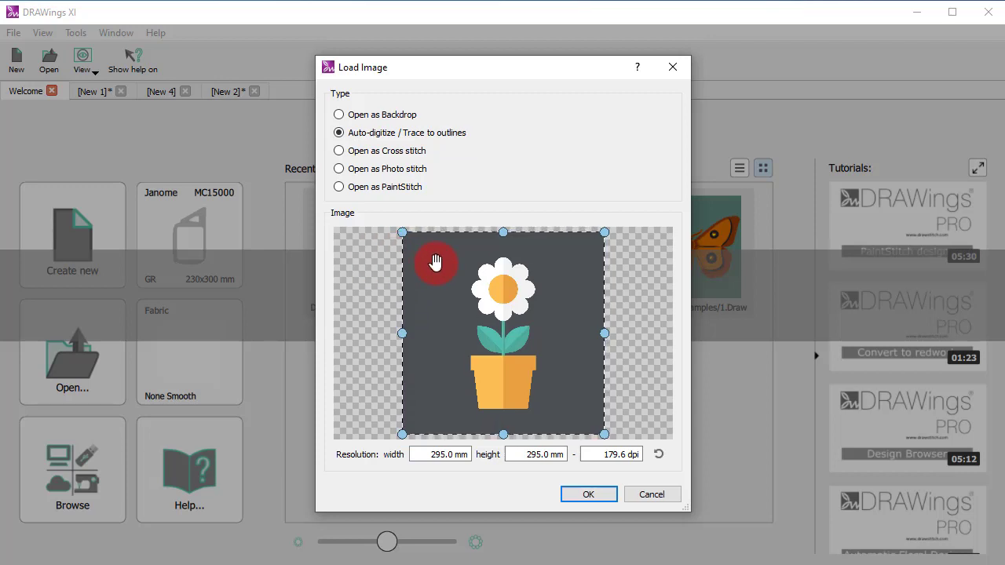
pyautogui.moveTo(436, 263)
pyautogui.mouseDown()
pyautogui.moveTo(434, 289)
pyautogui.moveTo(442, 267)
pyautogui.moveTo(485, 280)
pyautogui.moveTo(463, 270)
pyautogui.moveTo(422, 296)
pyautogui.moveTo(605, 325)
pyautogui.moveTo(651, 310)
pyautogui.moveTo(473, 343)
pyautogui.moveTo(608, 273)
pyautogui.moveTo(475, 296)
pyautogui.moveTo(437, 353)
pyautogui.moveTo(438, 388)
pyautogui.moveTo(515, 347)
pyautogui.moveTo(520, 307)
pyautogui.moveTo(613, 372)
pyautogui.moveTo(603, 308)
pyautogui.moveTo(523, 366)
pyautogui.moveTo(554, 381)
pyautogui.moveTo(468, 426)
pyautogui.mouseUp()
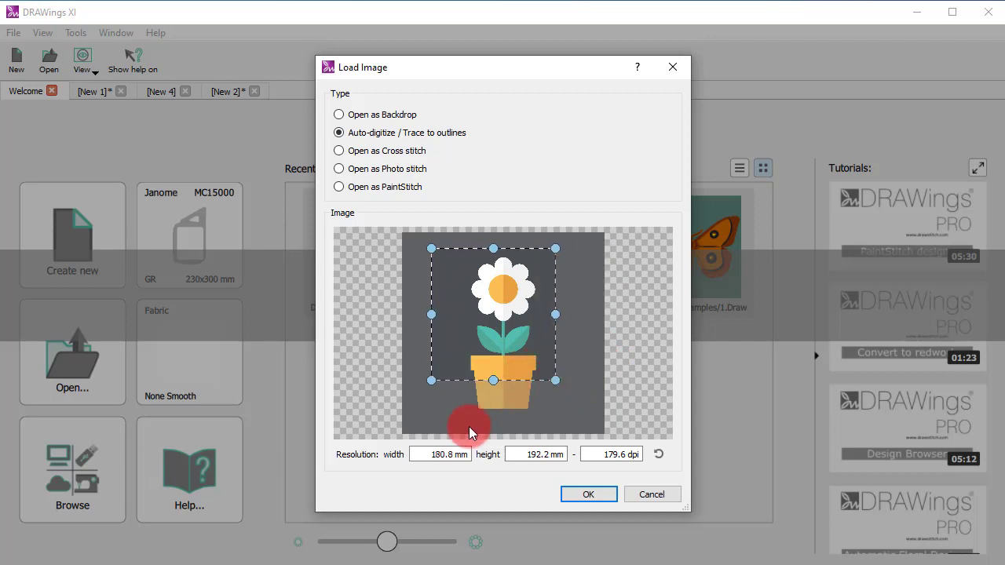
pyautogui.moveTo(460, 336); pyautogui.dragTo(474, 336)
pyautogui.click(566, 453)
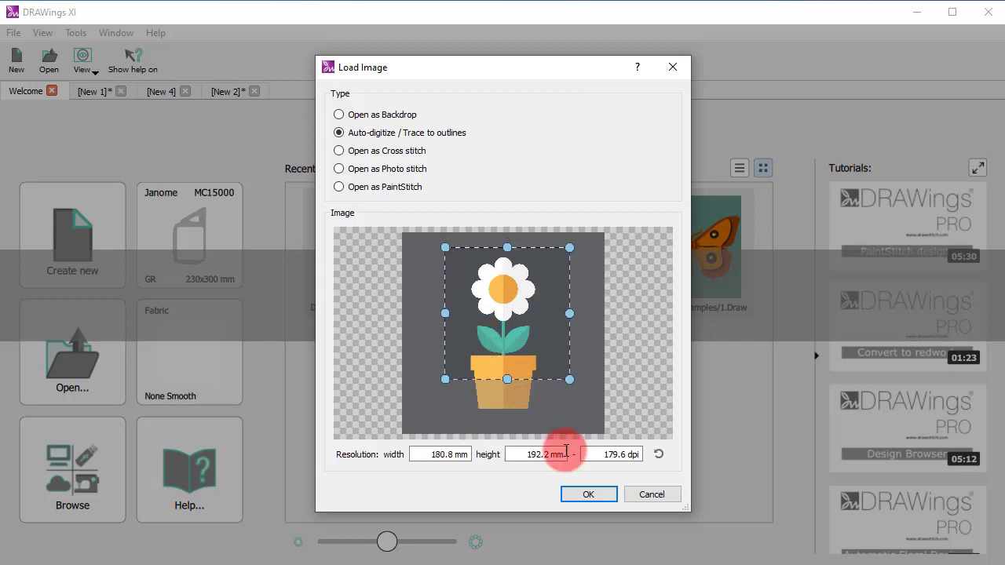
pyautogui.click(657, 454)
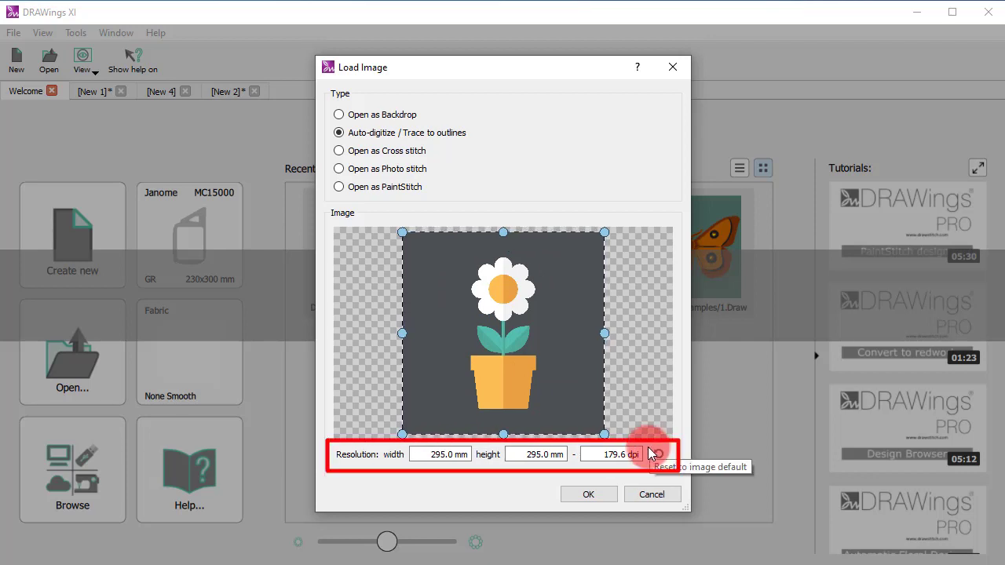
# Try a 250 mm height, then reset the image to 294.6 × 294.6 mm at 179.6 dpi
pyautogui.doubleClick(534, 454)
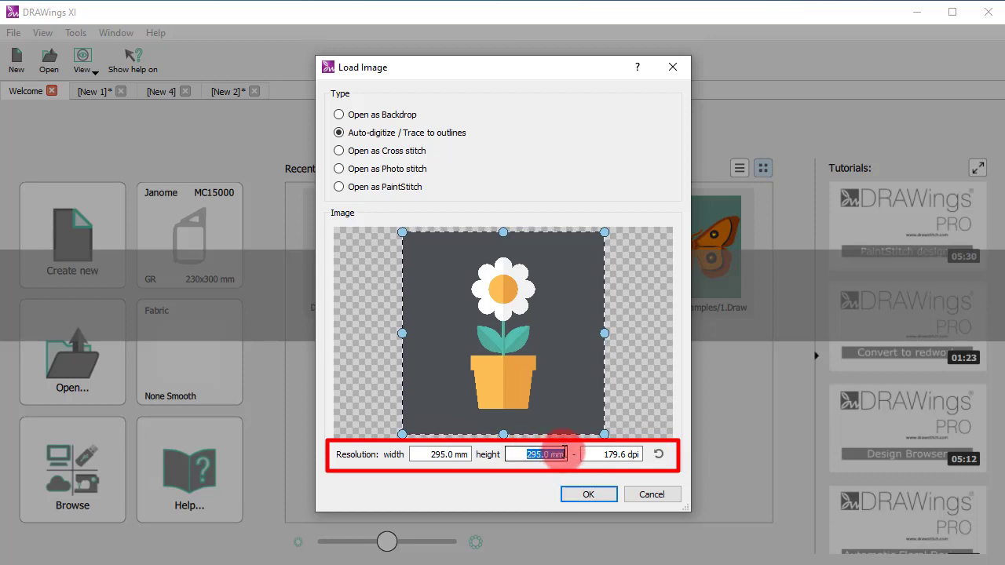
pyautogui.doubleClick(439, 455)
pyautogui.moveTo(507, 455); pyautogui.dragTo(577, 454)
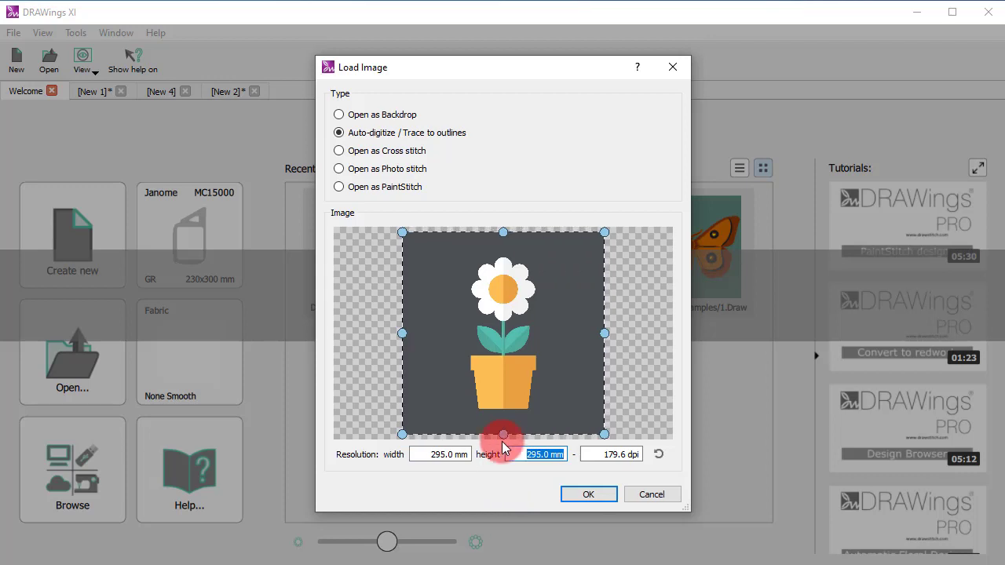
pyautogui.write('2')
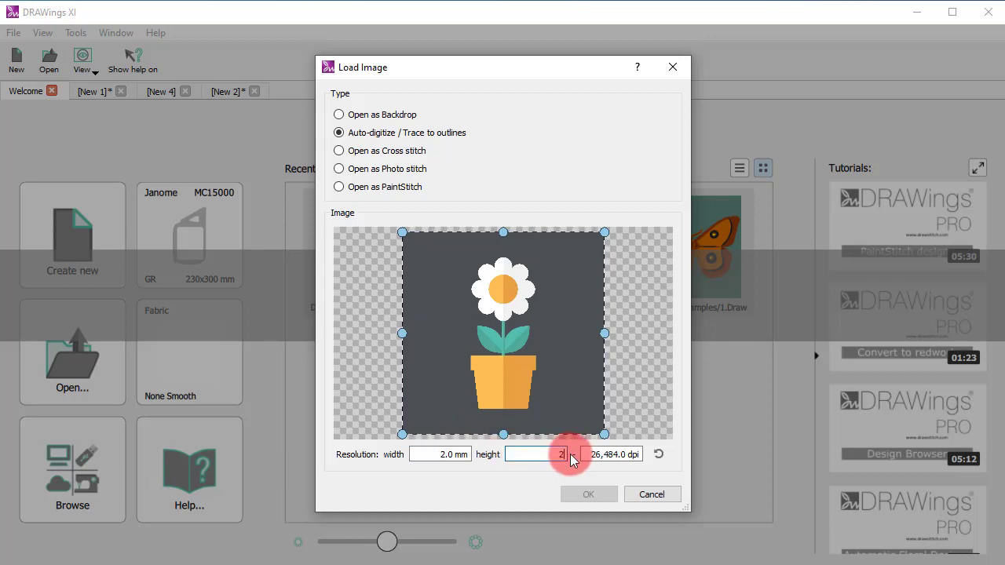
pyautogui.write('50')
pyautogui.press('Return')
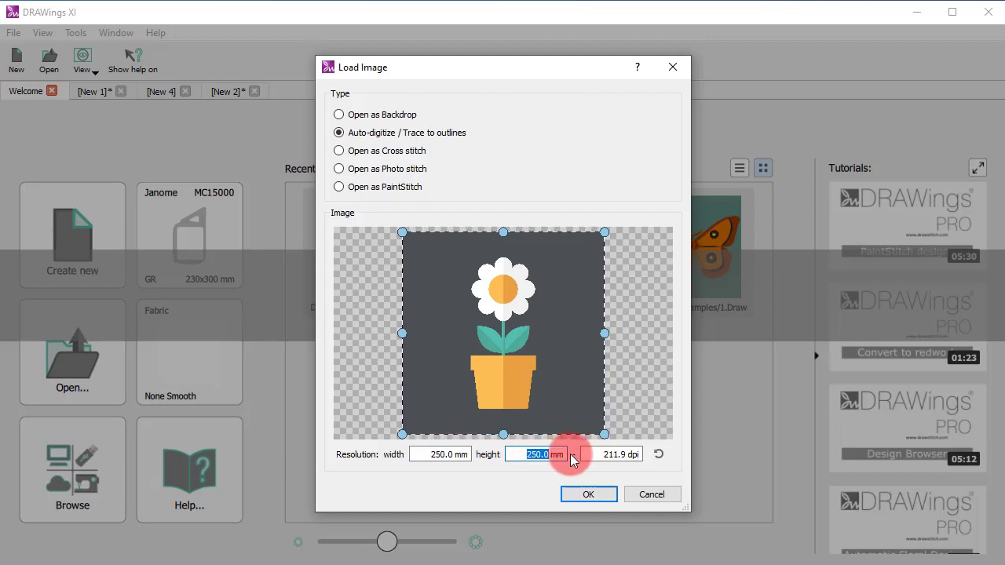
pyautogui.click(658, 454)
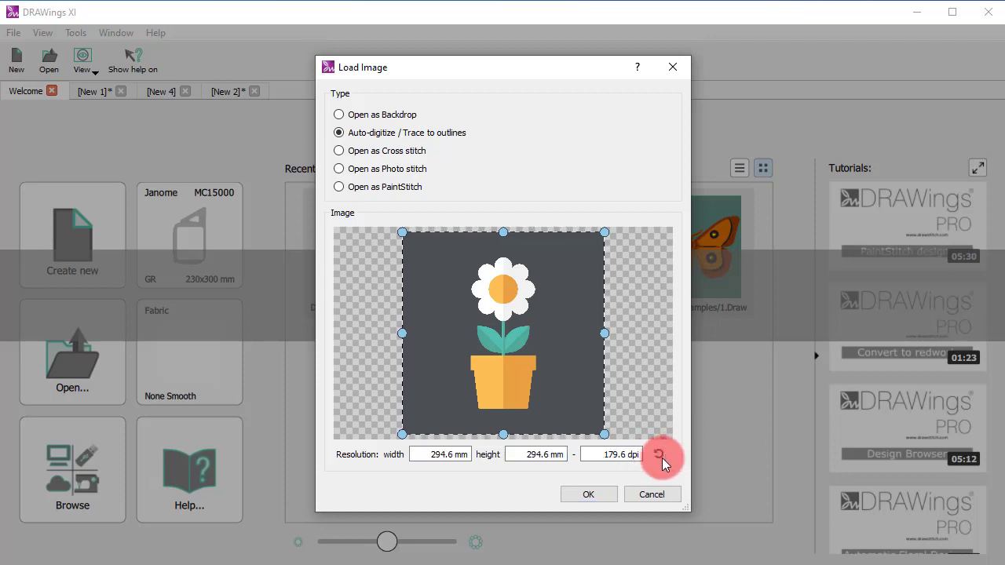
# Accept the load settings and trace the flower, previewing 86 shapes and 685 nodes
pyautogui.click(604, 494)
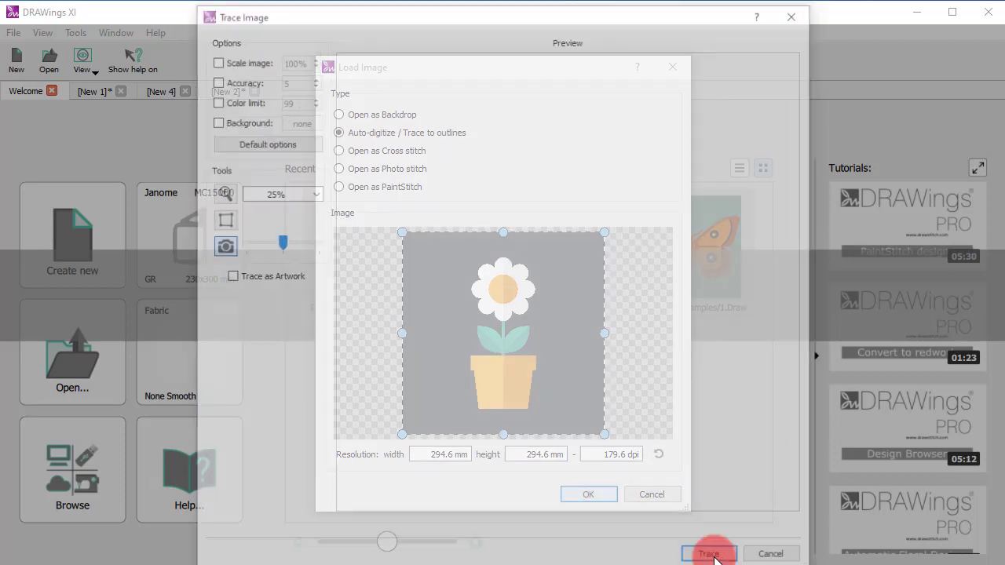
pyautogui.click(709, 554)
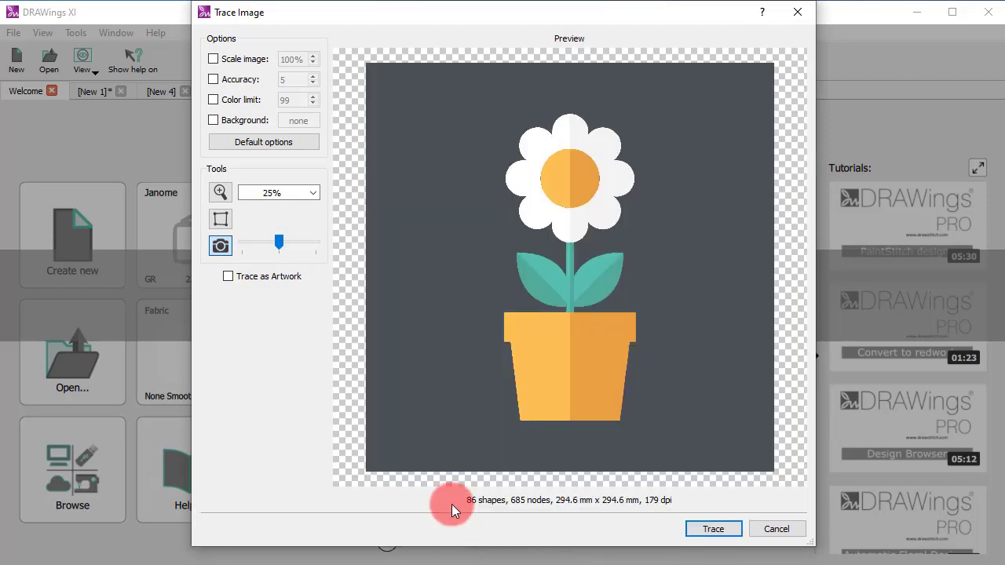
pyautogui.moveTo(346, 10); pyautogui.dragTo(340, 14)
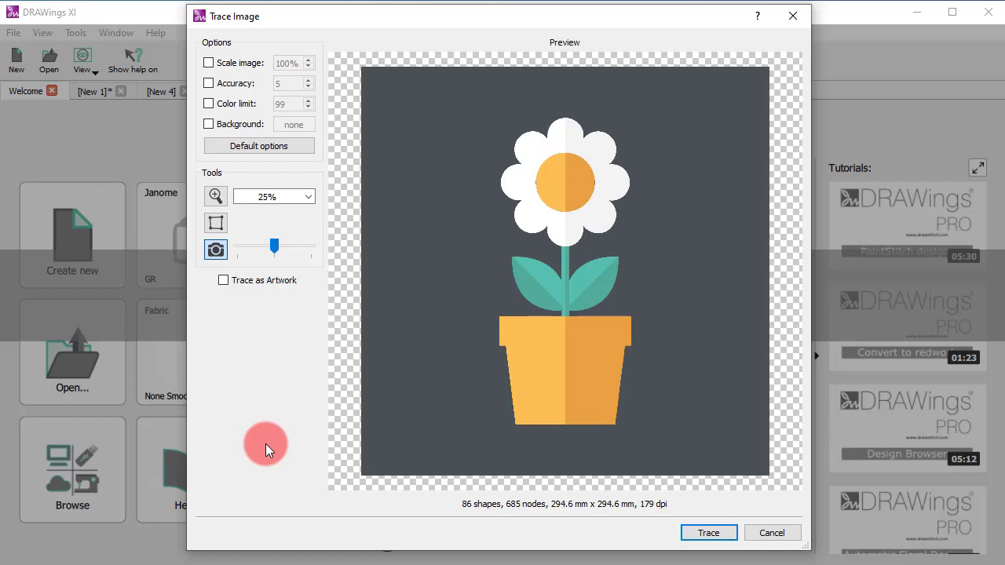
# Enable Scale image and set it to 45%, giving a 132.5 mm square preview
pyautogui.click(210, 63)
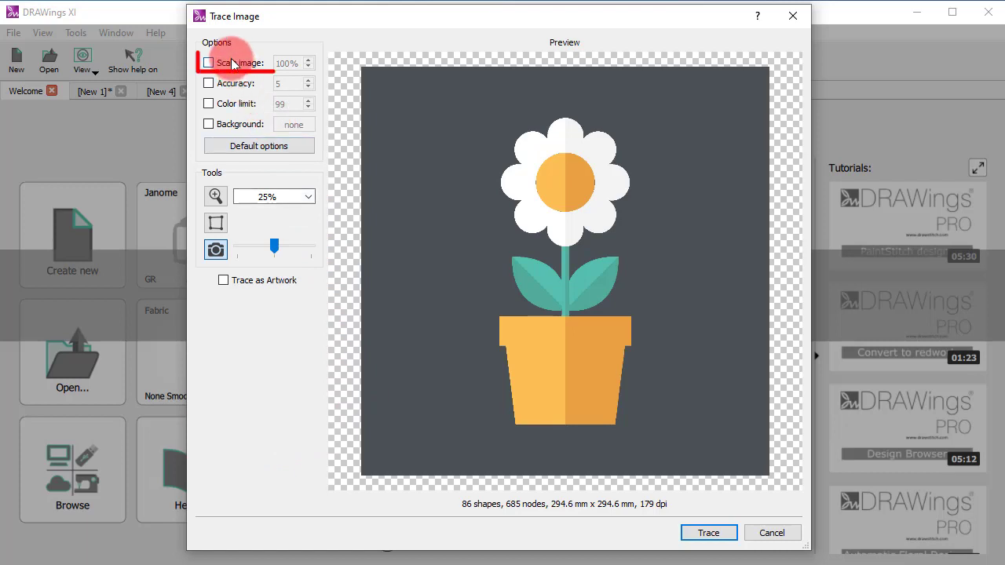
pyautogui.doubleClick(282, 64)
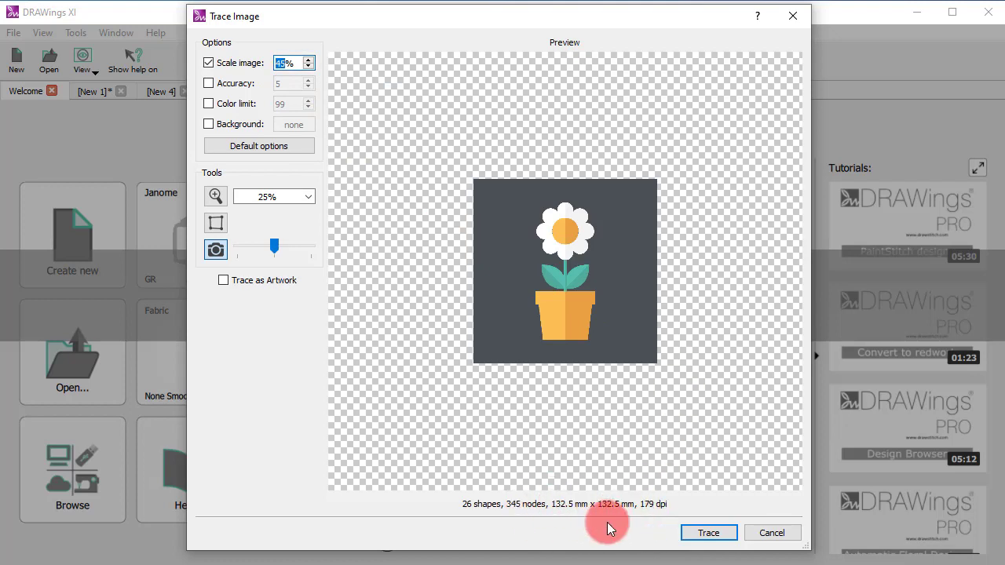
# Enable the trace accuracy setting and show the traced outlines on the preview
pyautogui.click(208, 83)
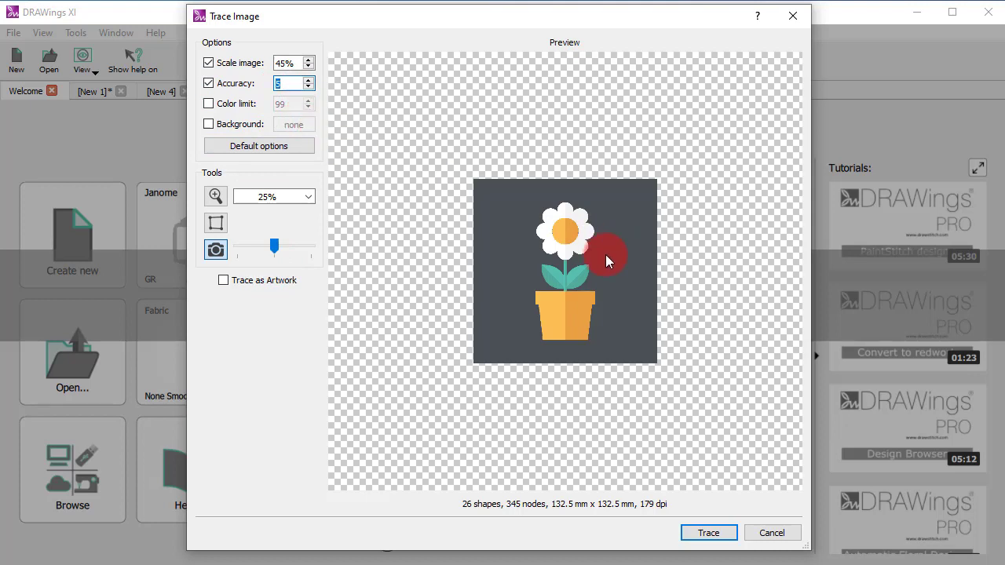
pyautogui.scroll(3, 580, 267)
pyautogui.scroll(3, 580, 268)
pyautogui.scroll(-2, 565, 242)
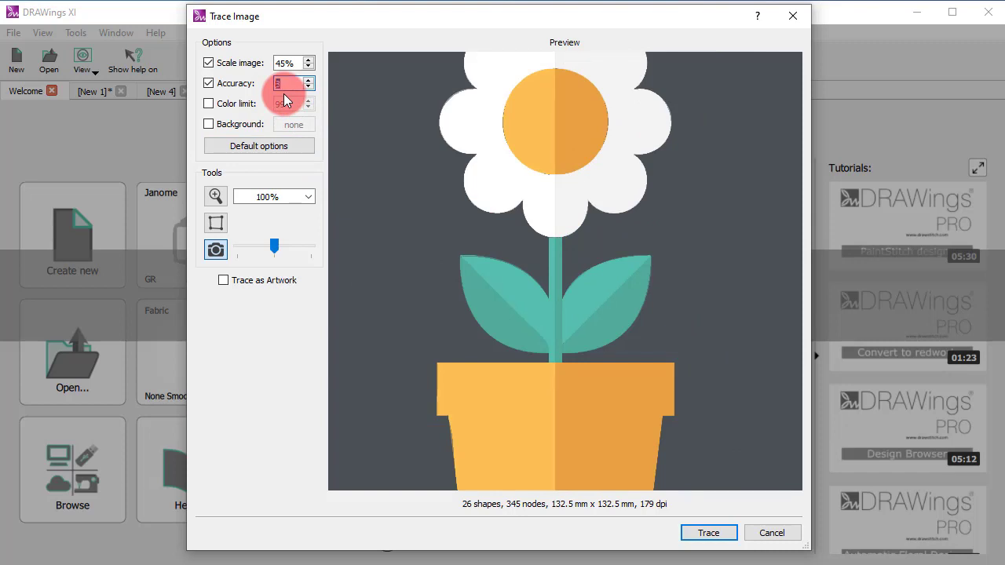
pyautogui.click(284, 149)
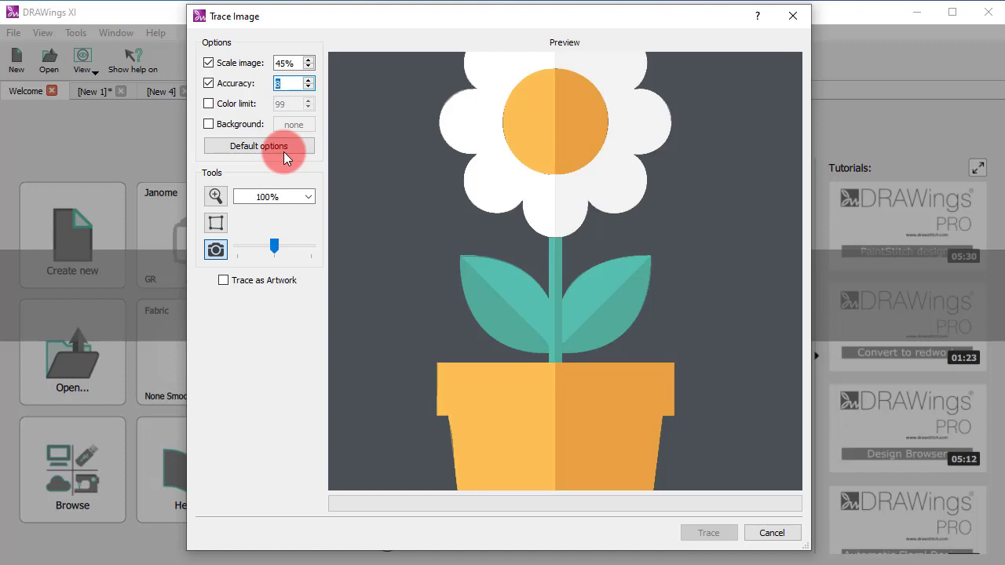
pyautogui.click(283, 152)
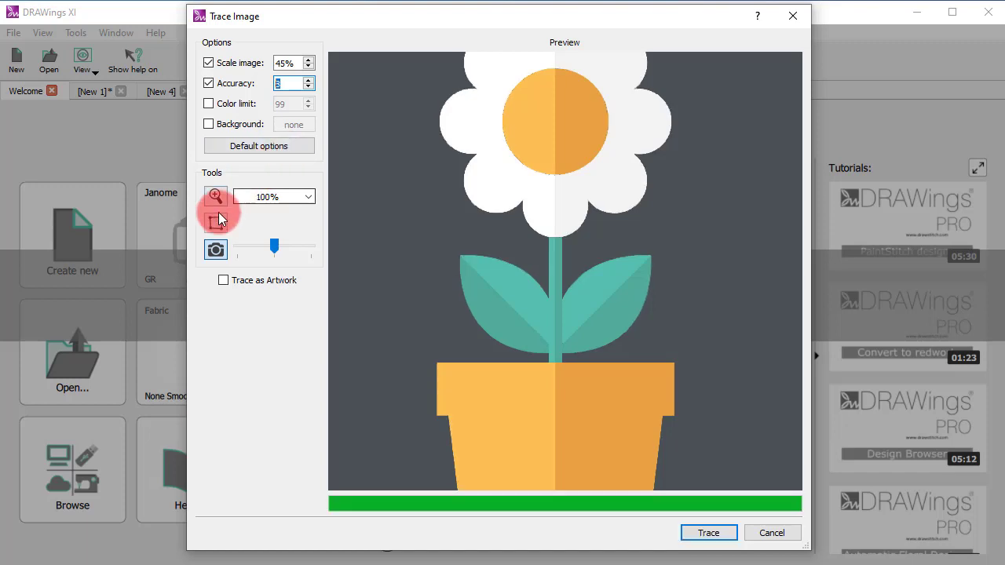
pyautogui.click(216, 223)
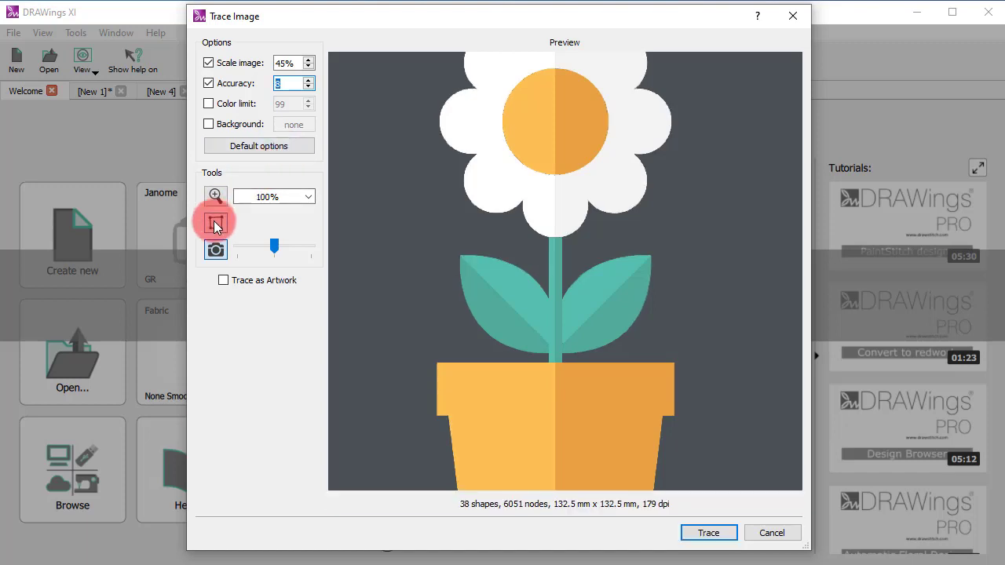
# Zoom the preview out and set Accuracy to 5
pyautogui.click(525, 141)
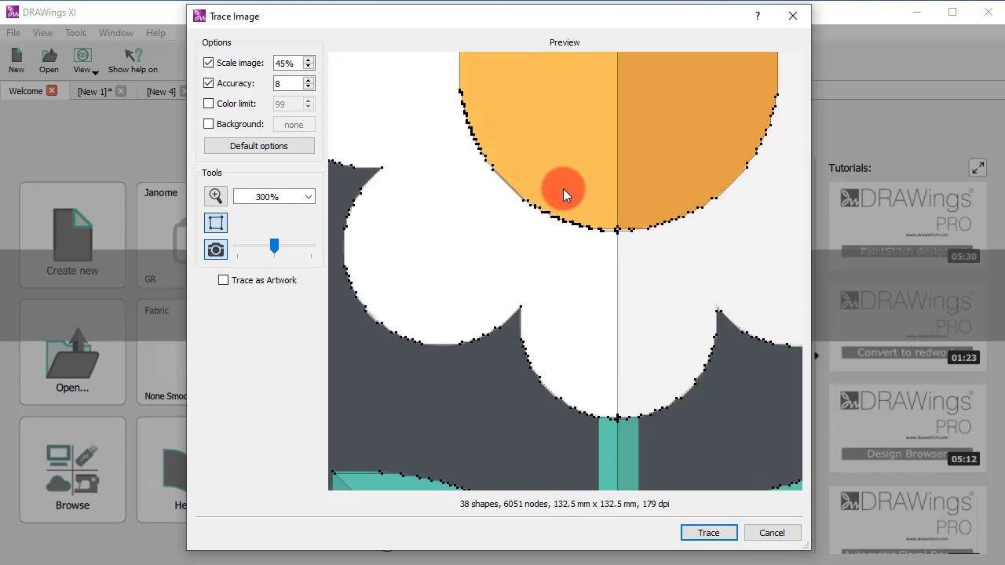
pyautogui.rightClick(519, 201)
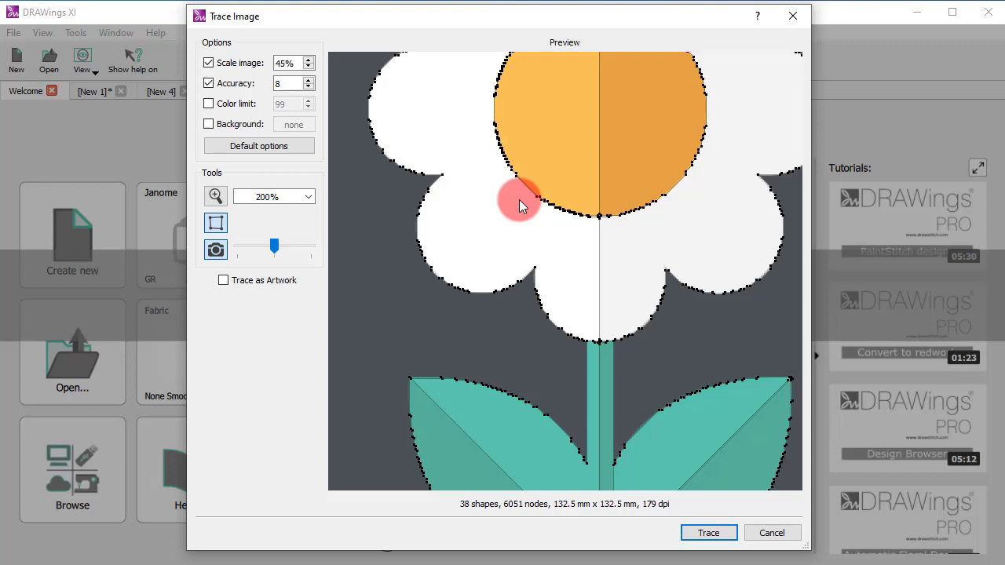
pyautogui.doubleClick(292, 82)
pyautogui.write('5')
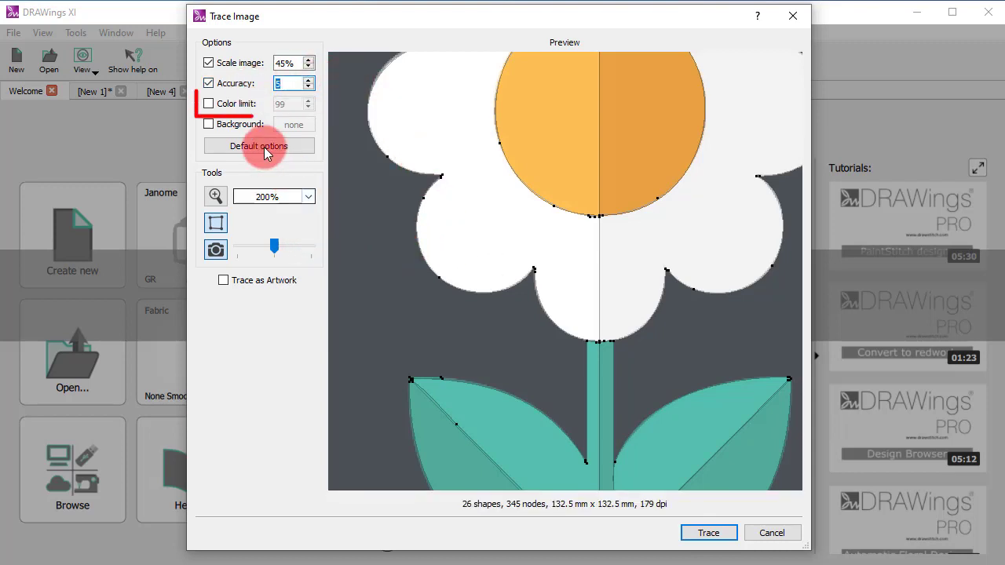
# Enable Color limit at 5 and view the trace preview at 100%
pyautogui.click(211, 103)
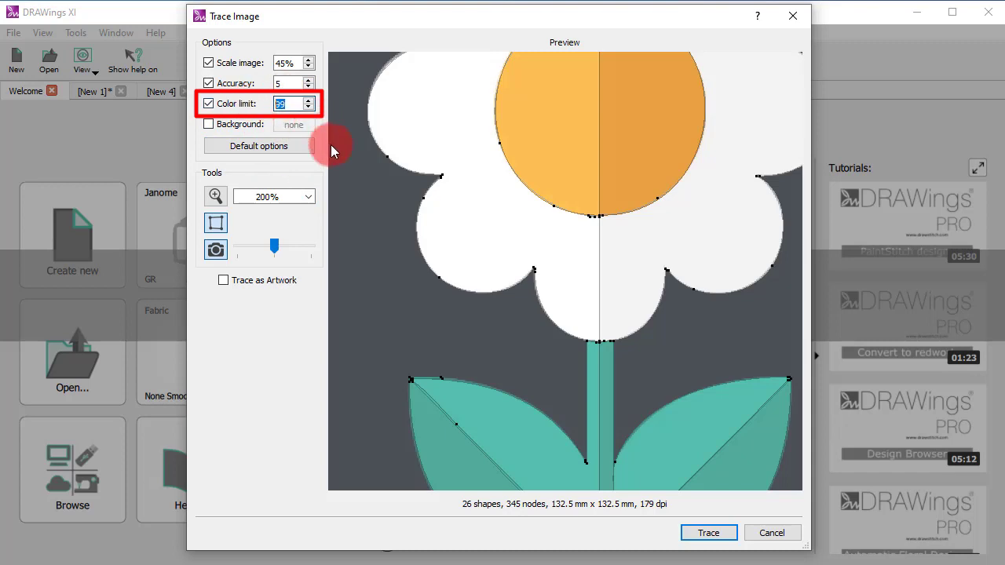
pyautogui.click(311, 196)
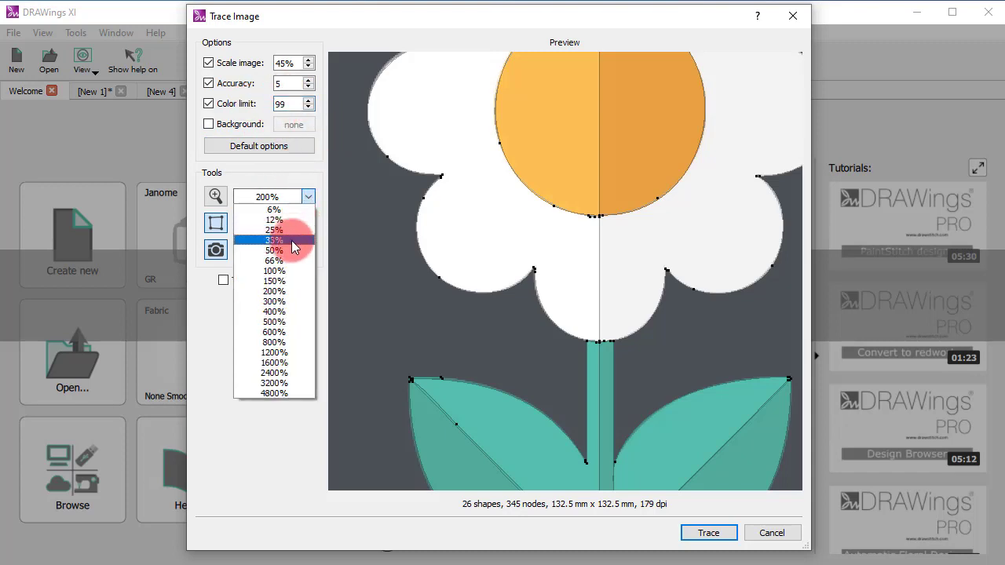
pyautogui.click(291, 272)
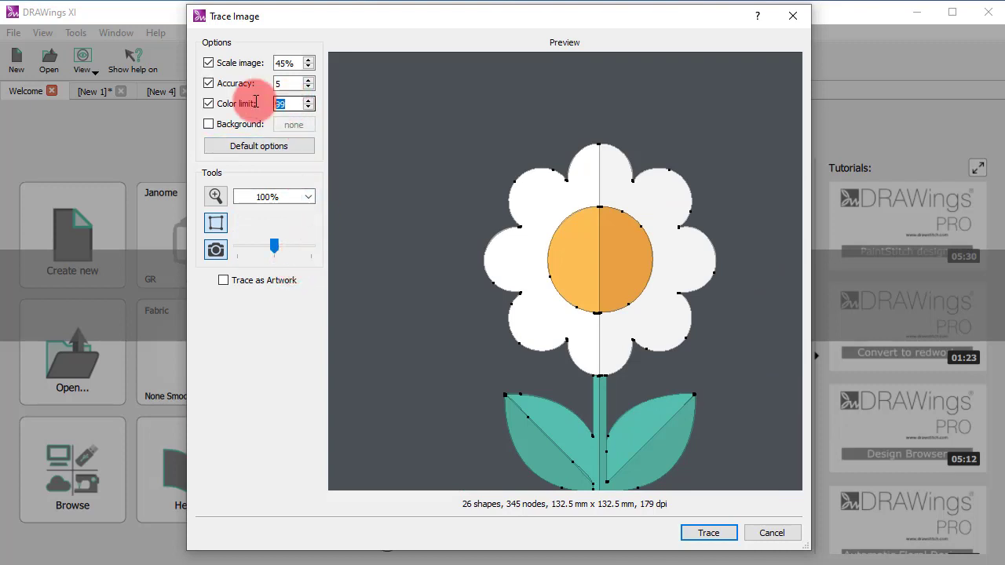
pyautogui.click(383, 131)
pyautogui.write('5')
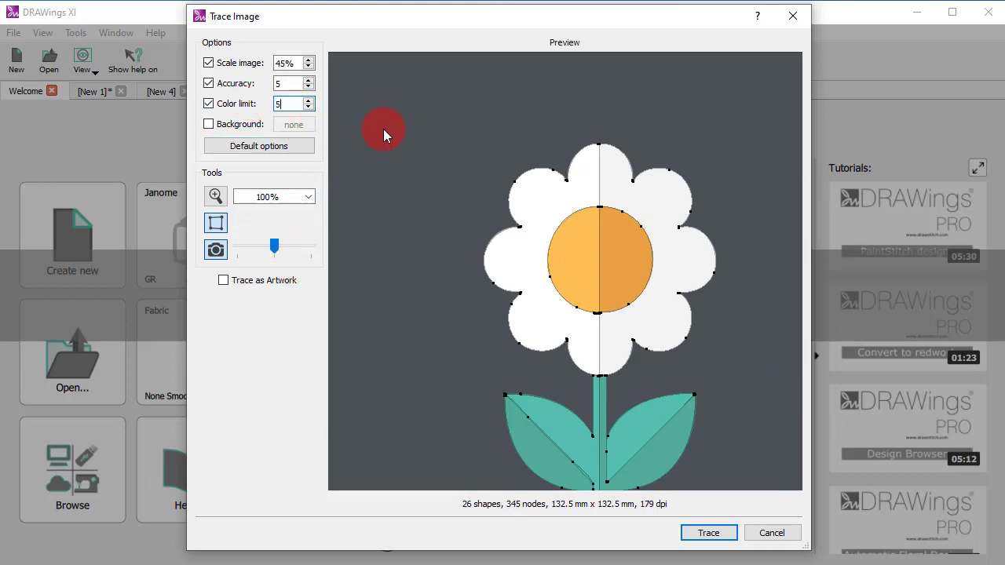
pyautogui.doubleClick(279, 108)
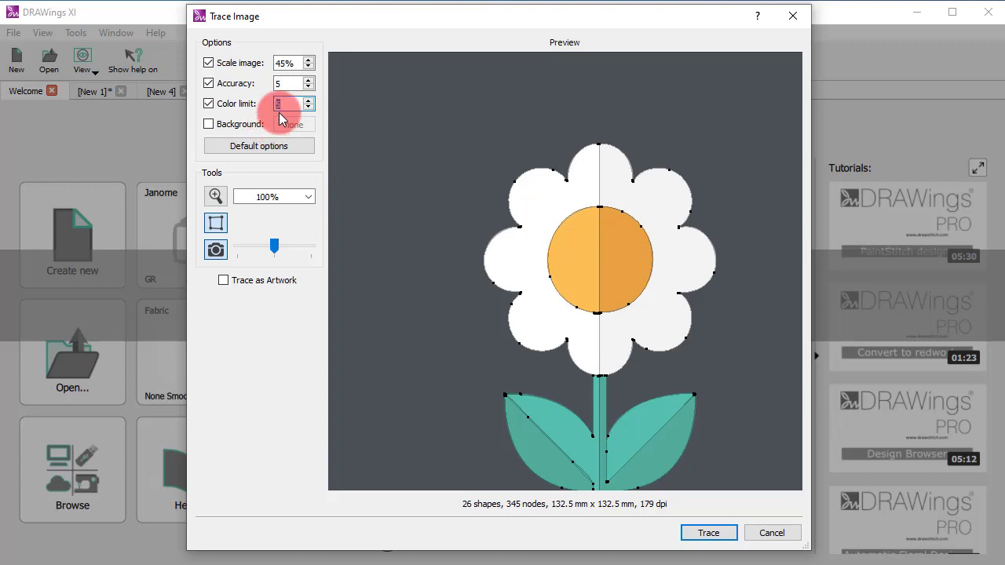
pyautogui.click(473, 198)
# Raise the colour limit to 15 and drop the dark grey background with the eyedropper
pyautogui.click(535, 355)
pyautogui.click(501, 292)
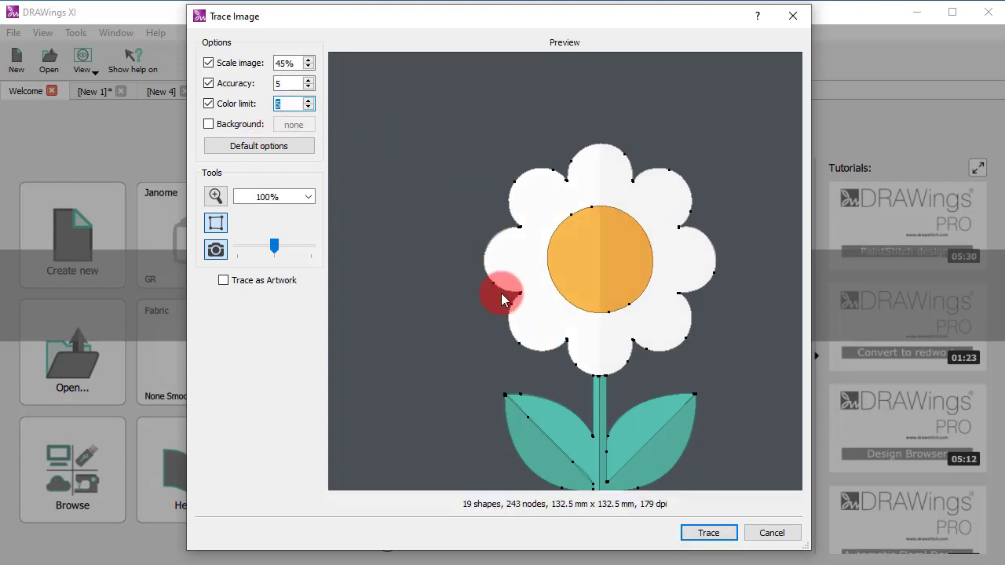
pyautogui.click(475, 225)
pyautogui.scroll(1, 546, 275)
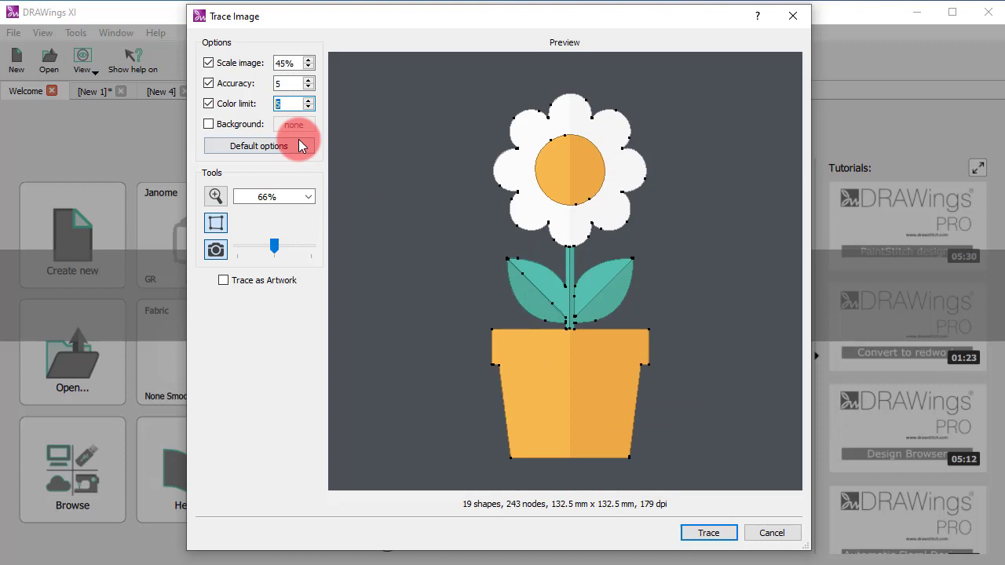
pyautogui.click(308, 100)
pyautogui.click(348, 207)
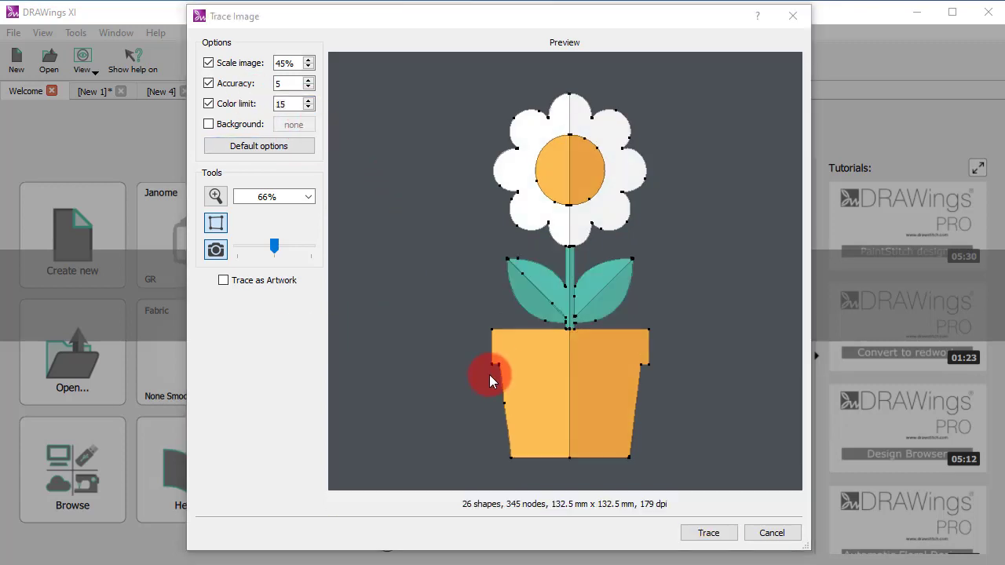
pyautogui.click(208, 124)
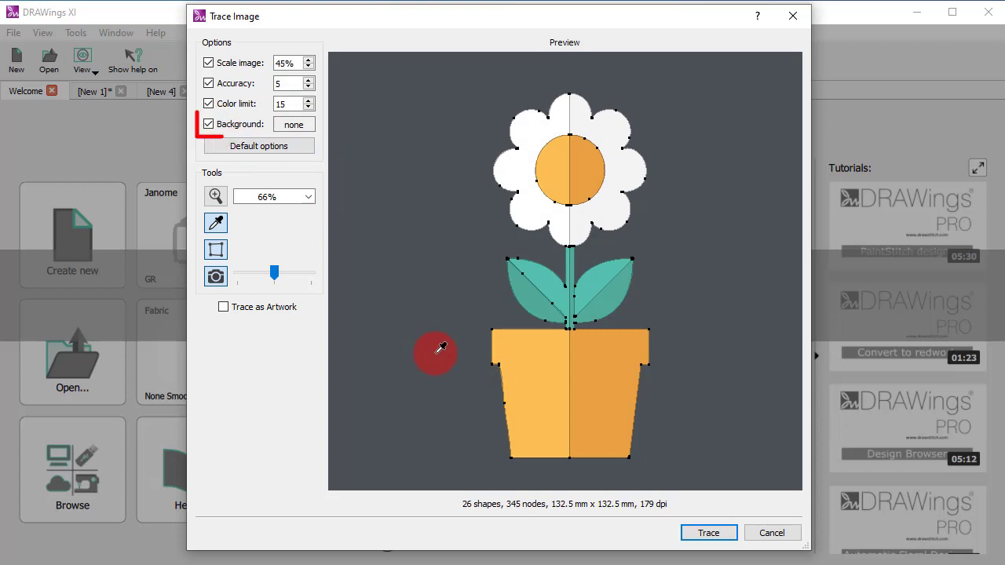
pyautogui.click(430, 261)
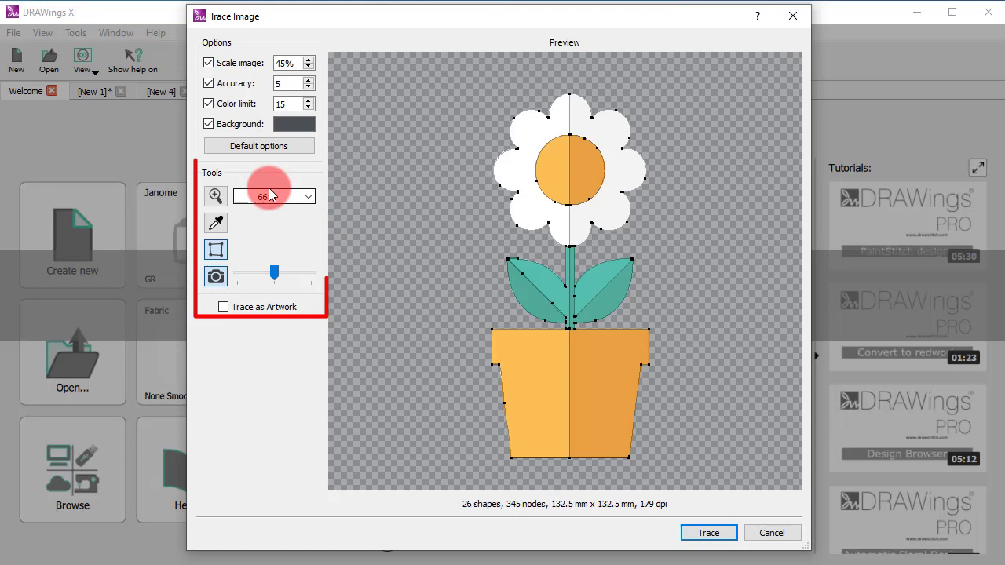
pyautogui.click(215, 196)
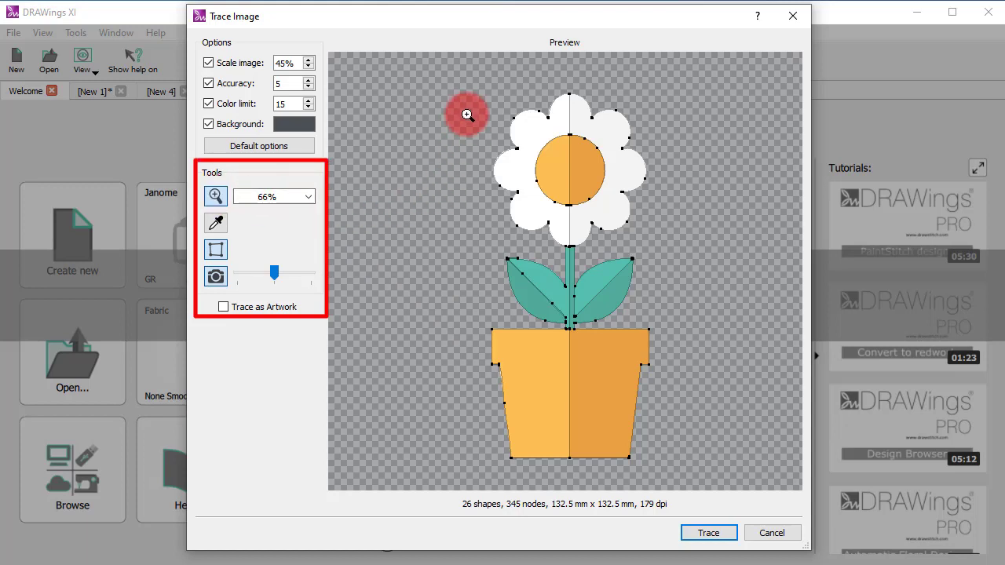
pyautogui.moveTo(467, 113); pyautogui.dragTo(657, 251)
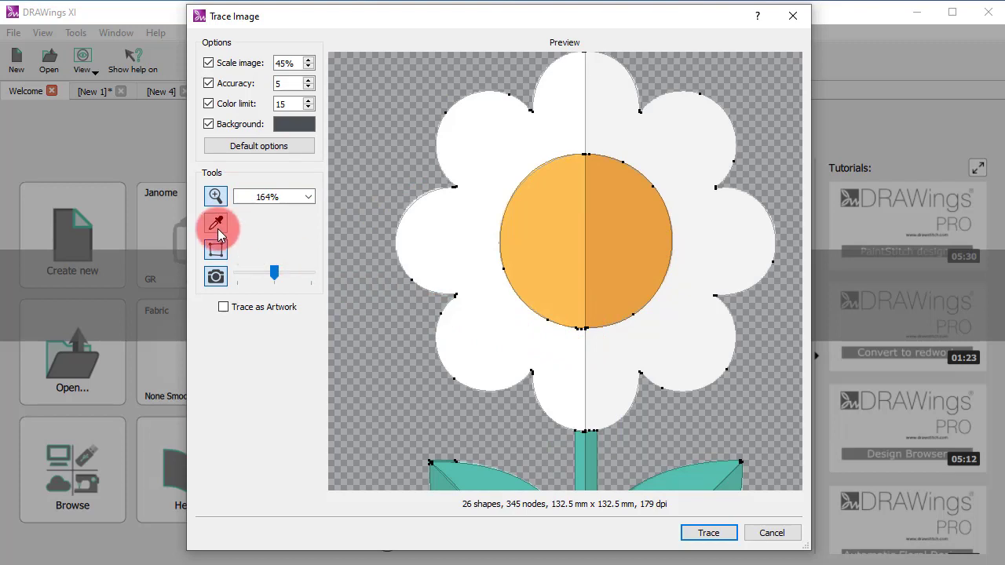
pyautogui.click(311, 199)
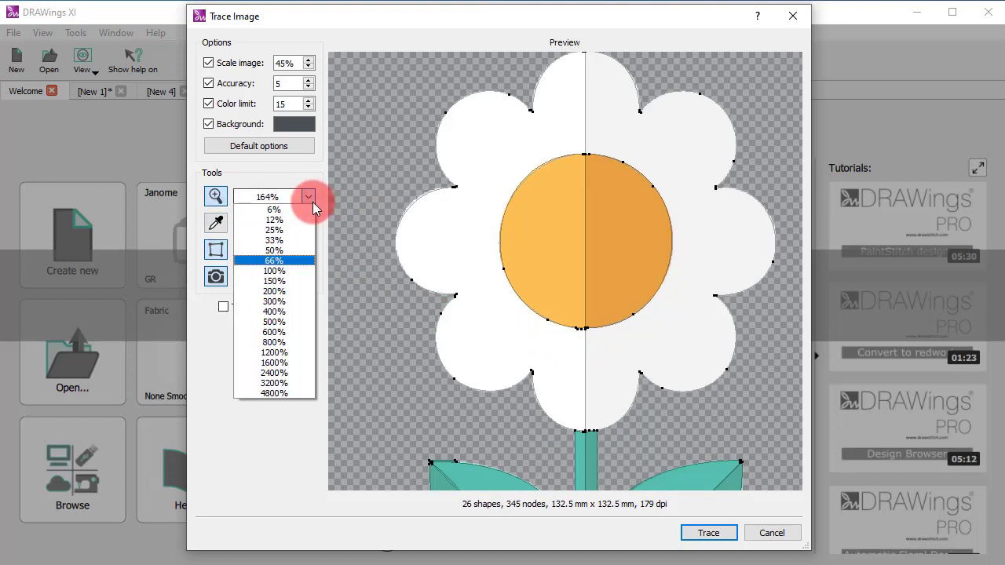
pyautogui.click(274, 281)
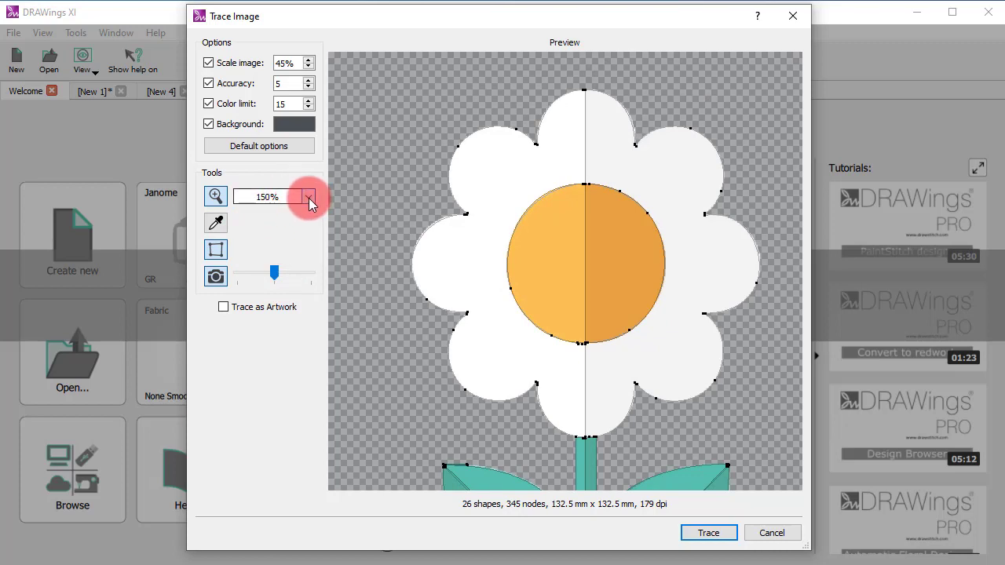
pyautogui.click(308, 197)
pyautogui.click(274, 250)
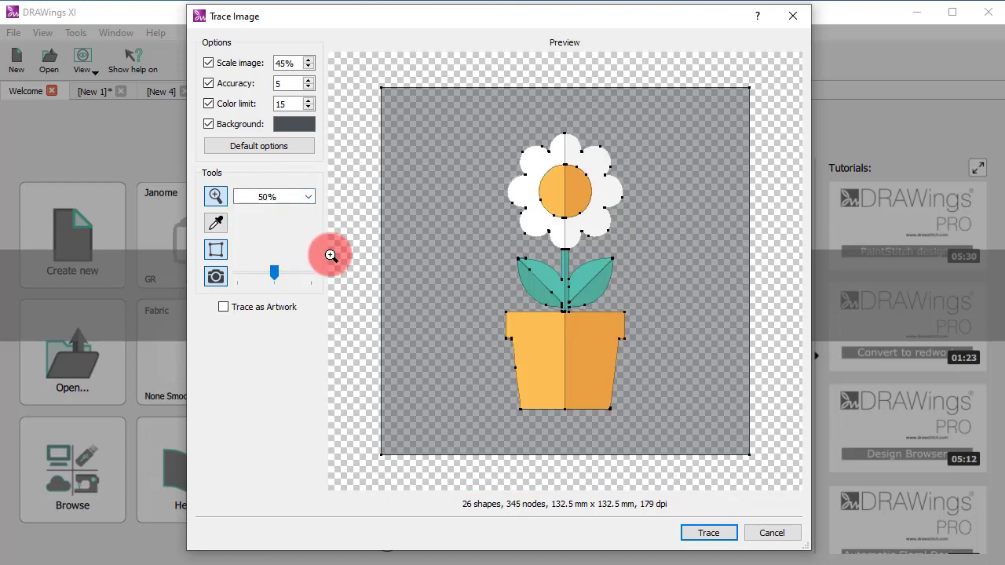
pyautogui.click(537, 267)
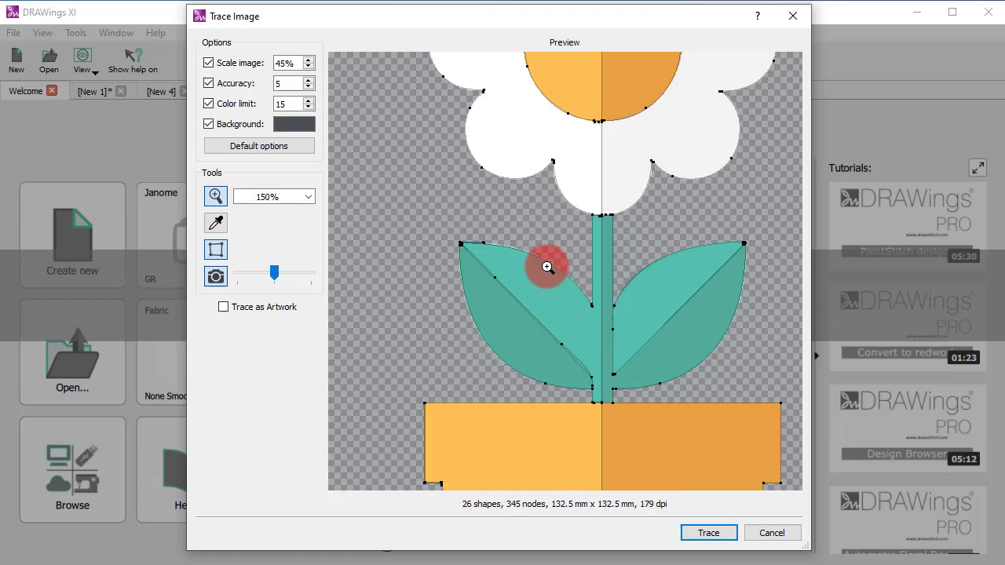
pyautogui.click(537, 268)
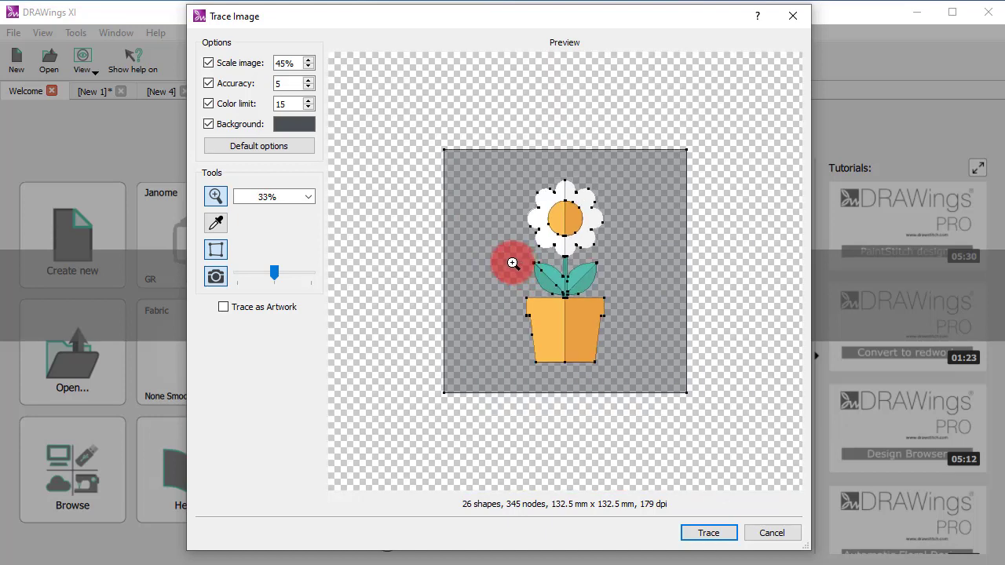
pyautogui.click(513, 262)
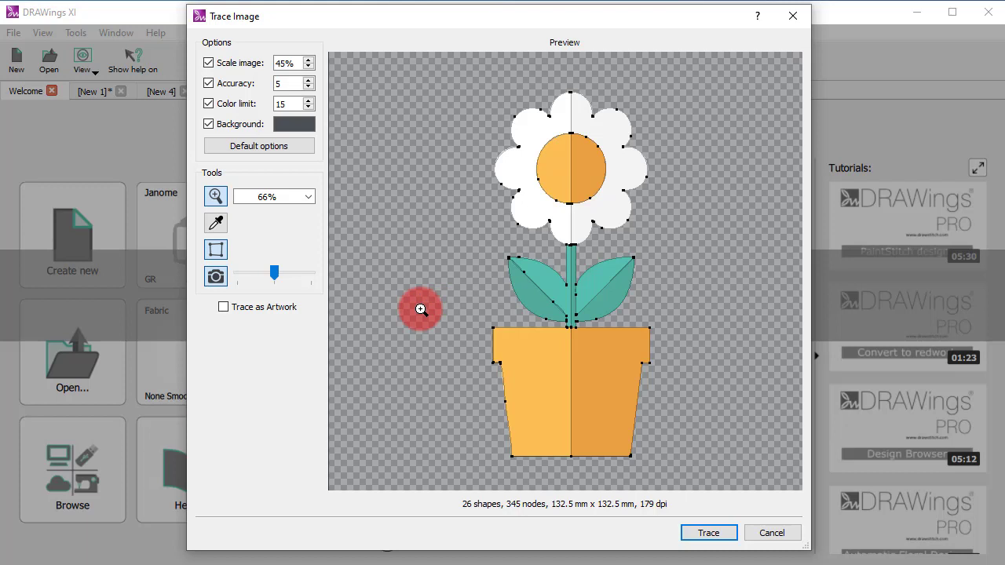
# Compare the trace with and without node dots and outlines, leaving them hidden
pyautogui.click(223, 249)
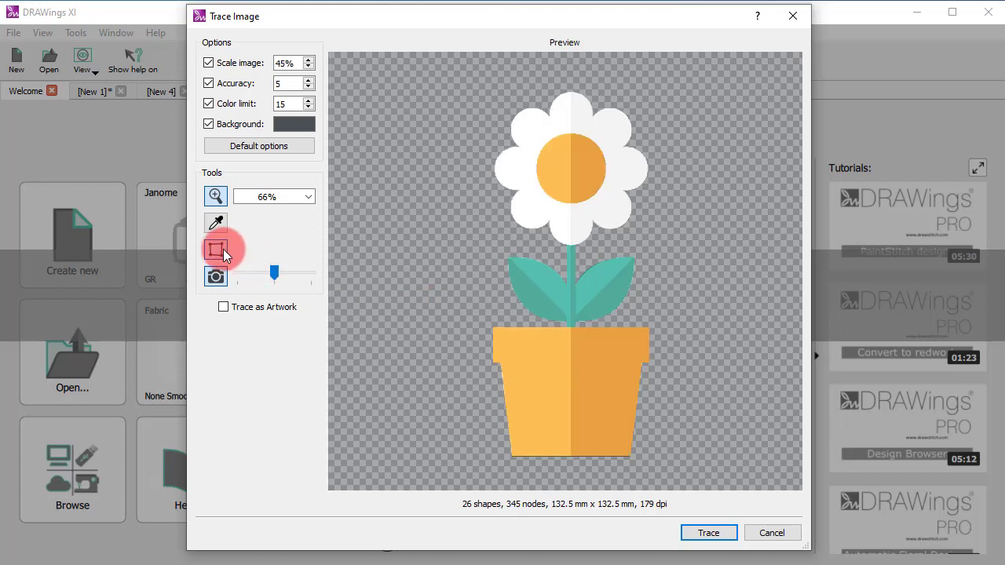
pyautogui.click(223, 249)
pyautogui.click(222, 249)
pyautogui.click(223, 249)
pyautogui.click(223, 249)
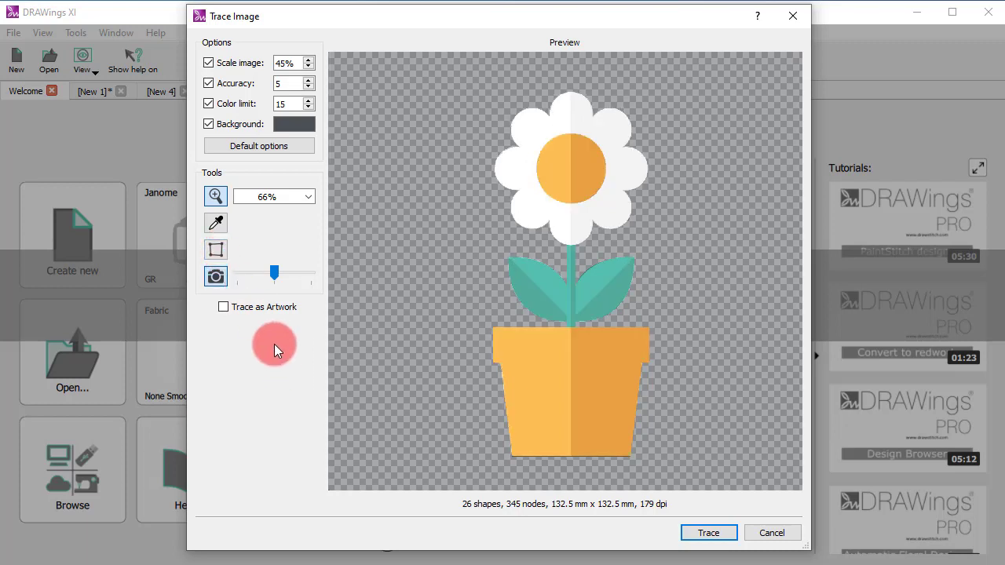
# Compare the trace with the original image shown and hidden, then fade it to partial strength
pyautogui.moveTo(268, 271)
pyautogui.mouseDown()
pyautogui.moveTo(298, 270)
pyautogui.moveTo(272, 282)
pyautogui.mouseUp()
pyautogui.click(221, 276)
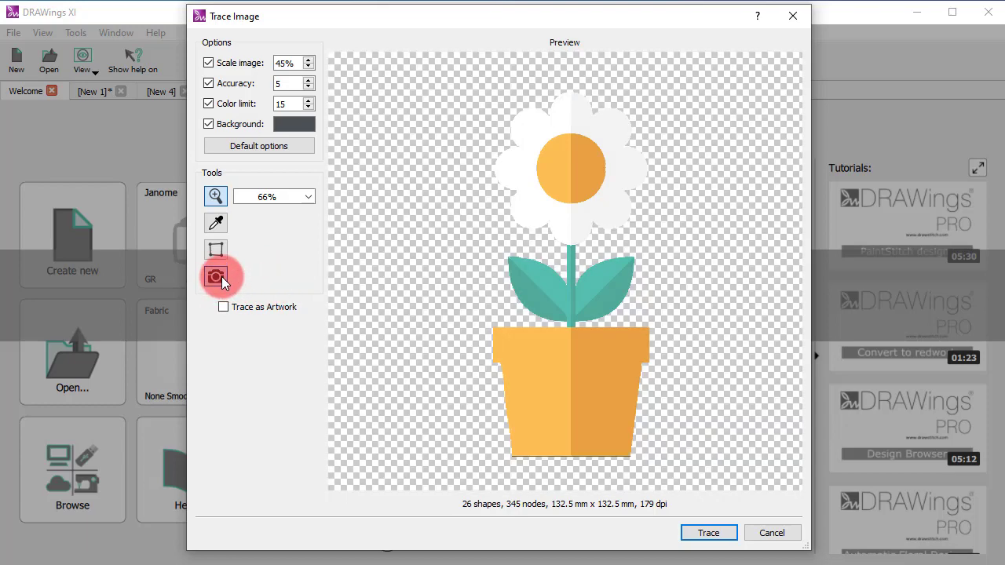
pyautogui.click(221, 277)
pyautogui.click(221, 276)
pyautogui.click(222, 276)
pyautogui.click(219, 275)
pyautogui.click(219, 276)
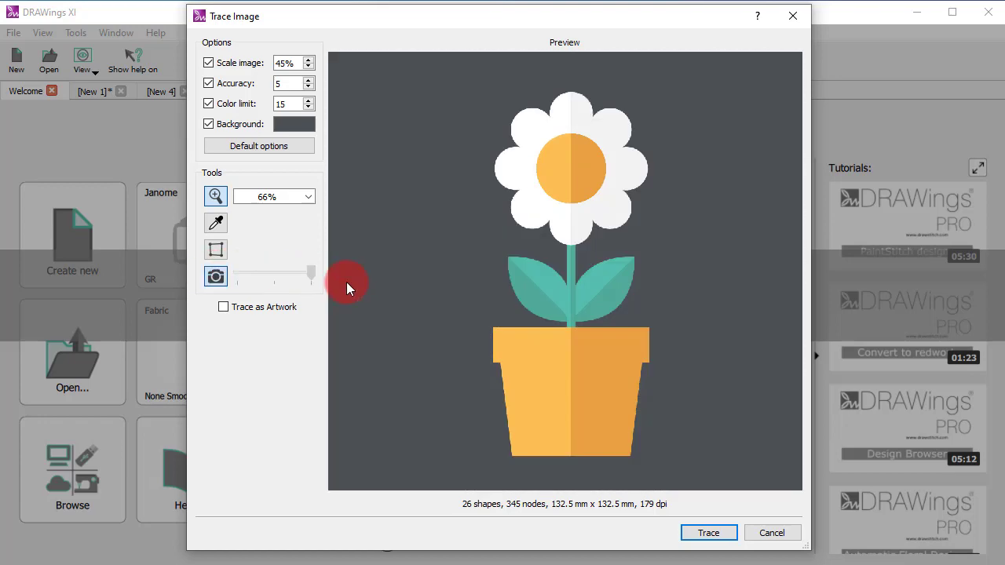
pyautogui.moveTo(311, 273); pyautogui.dragTo(278, 278)
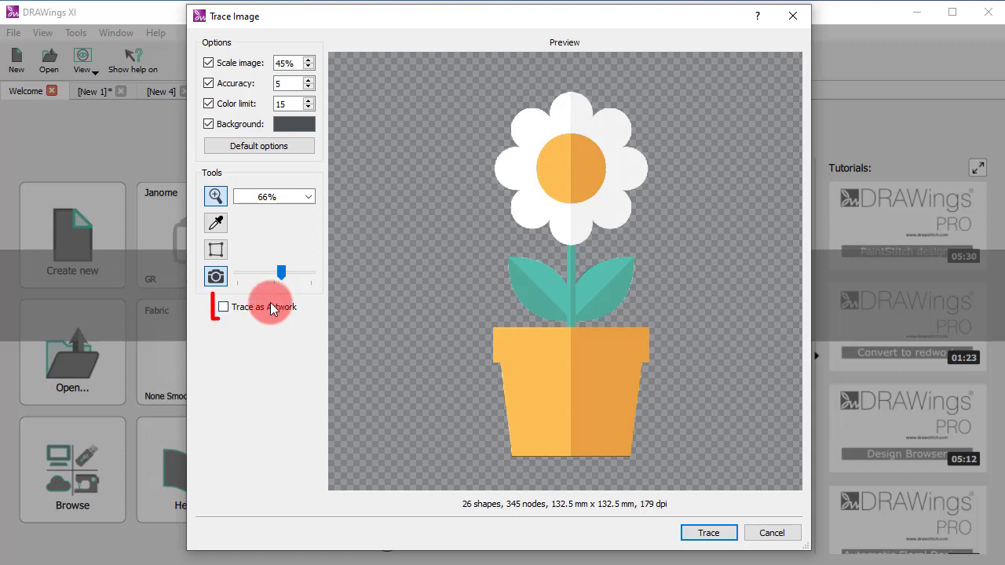
# Trace the image as artwork into New 3: 10 items, 6 colours, 45.1 × 99.4 mm
pyautogui.click(267, 307)
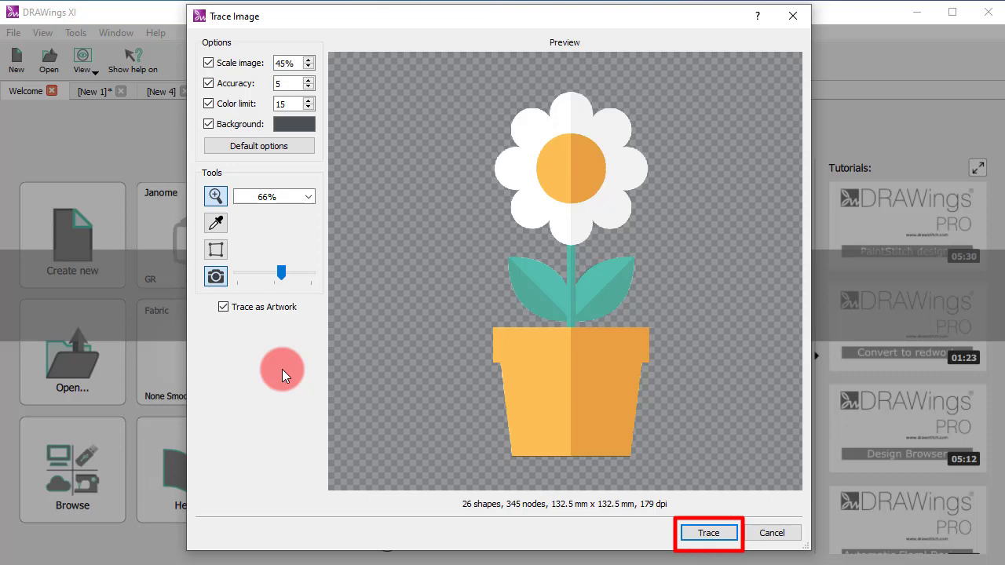
pyautogui.click(710, 535)
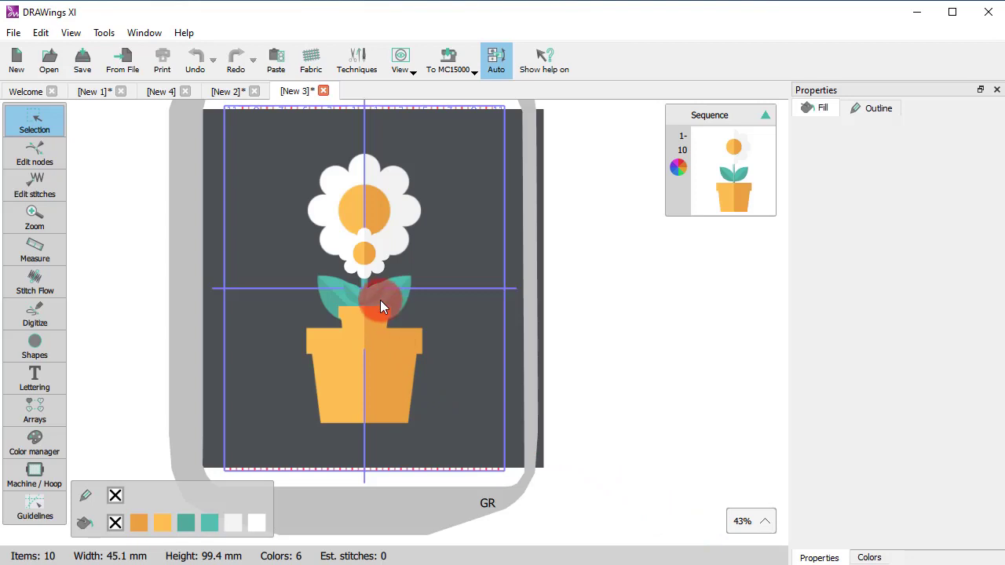
# Zoom in and show design New 4 as stitched embroidery, about 5200 stitches
pyautogui.scroll(2, 378, 254)
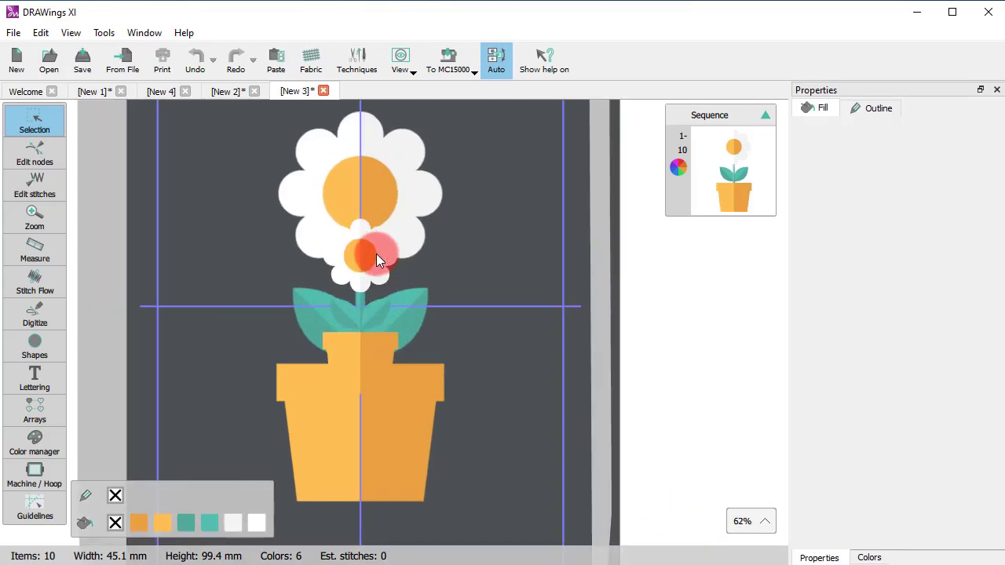
pyautogui.click(69, 32)
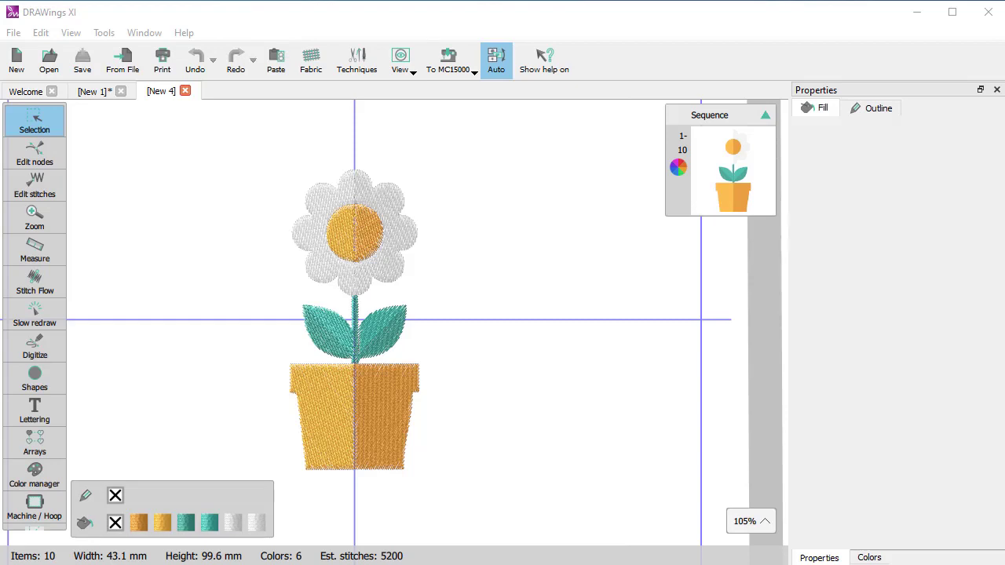
pyautogui.scroll(1, 453, 314)
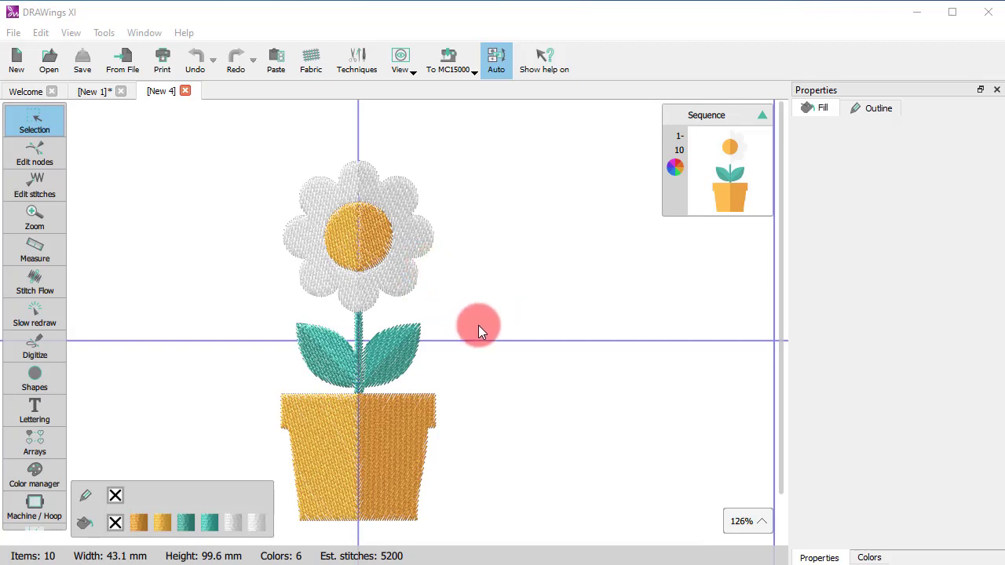
# Weld the two pot halves into one pot and the two petal halves into one flower
pyautogui.click(398, 427)
pyautogui.keyDown('ctrl'); pyautogui.click(309, 444); pyautogui.keyUp('ctrl')
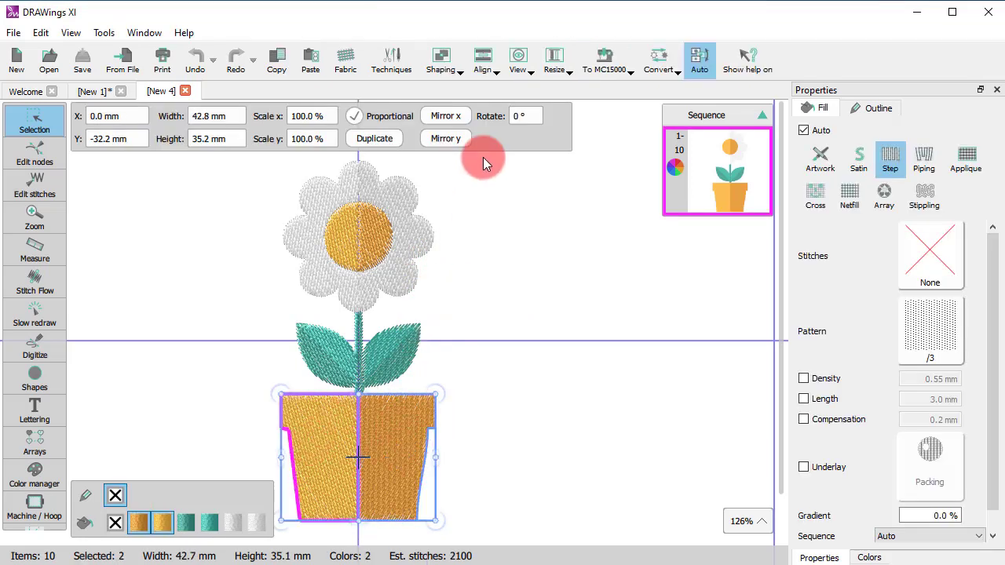
pyautogui.click(441, 51)
pyautogui.click(445, 92)
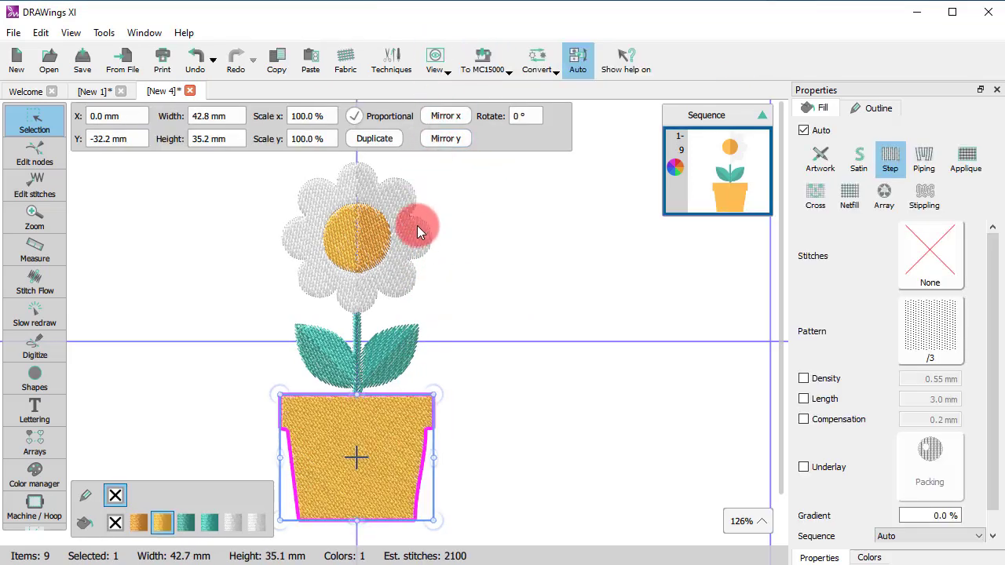
pyautogui.click(396, 244)
pyautogui.keyDown('ctrl'); pyautogui.click(316, 253); pyautogui.keyUp('ctrl')
pyautogui.click(441, 53)
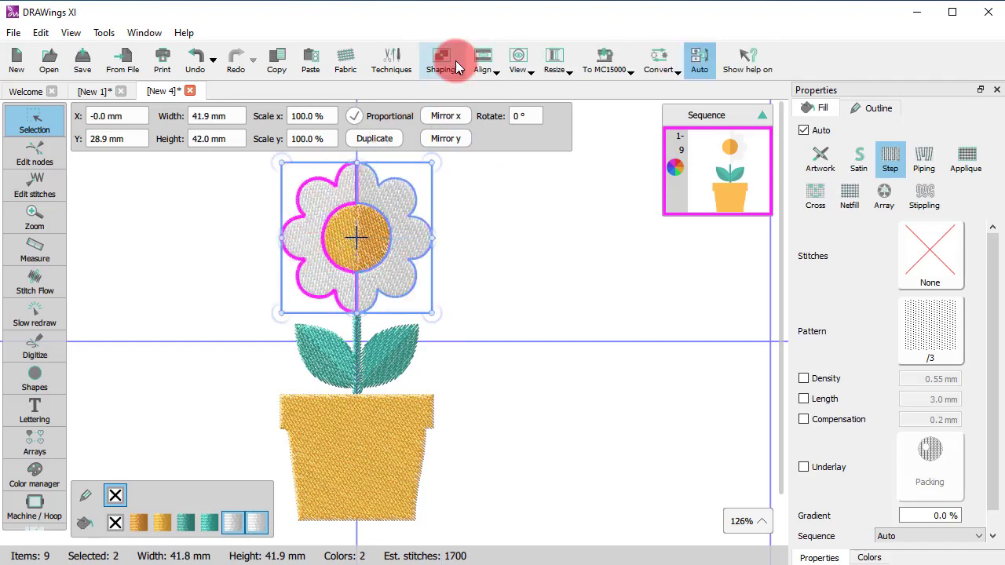
pyautogui.click(449, 91)
# Weld the two halves of the flower centre together
pyautogui.click(463, 377)
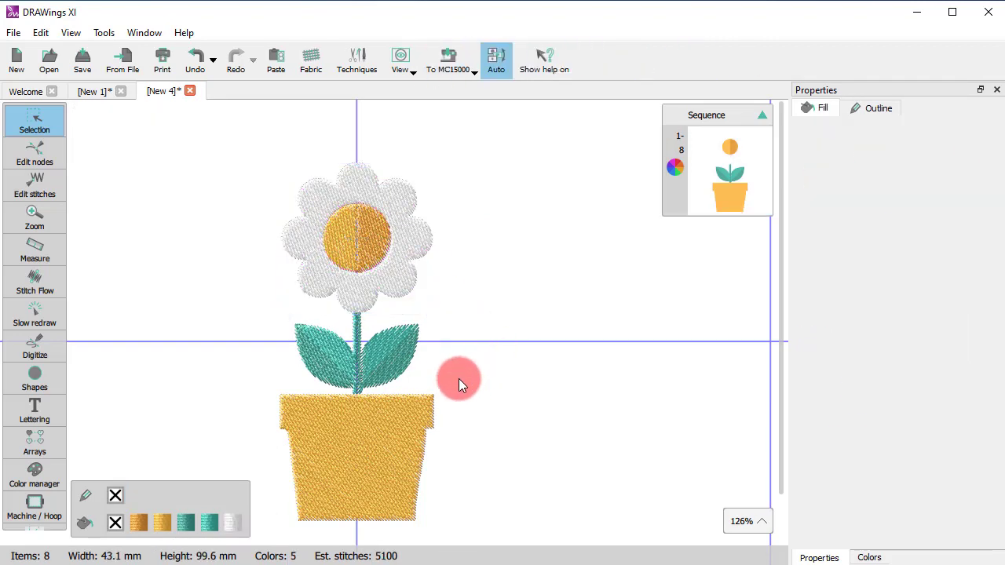
pyautogui.click(352, 262)
pyautogui.keyDown('ctrl'); pyautogui.click(336, 239); pyautogui.keyUp('ctrl')
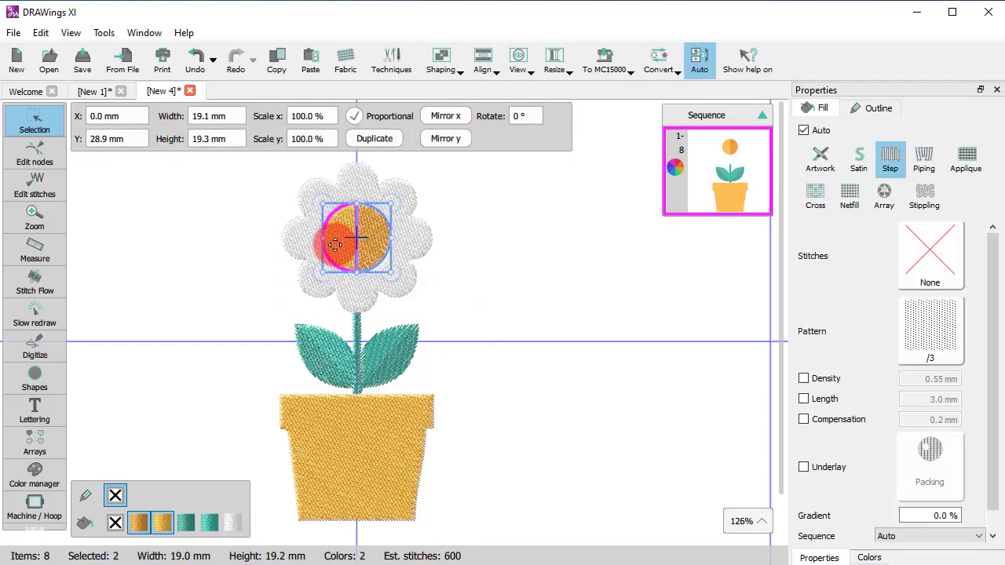
pyautogui.click(440, 55)
pyautogui.click(436, 91)
# Give the flower petals and the pot piping stitches
pyautogui.click(520, 361)
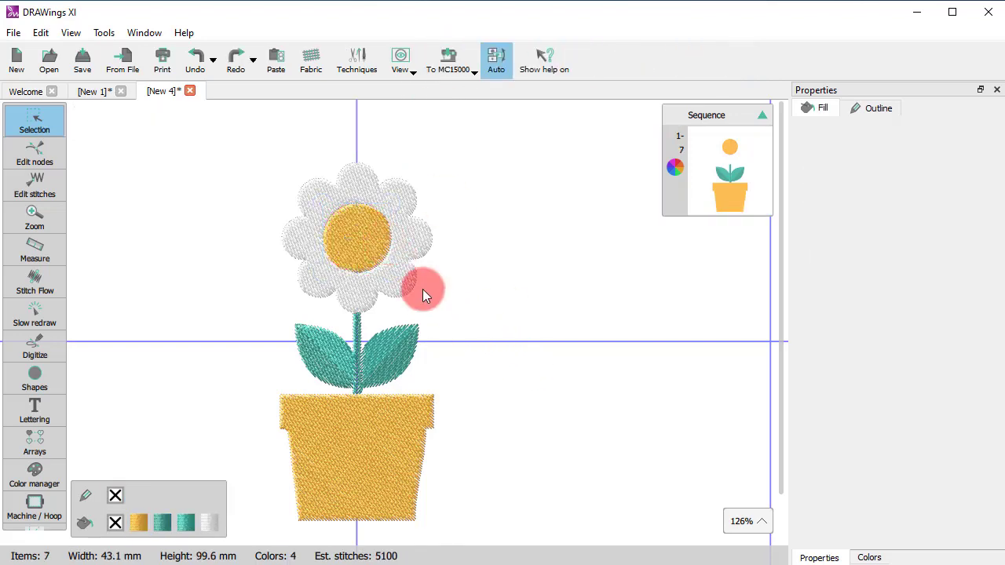
pyautogui.click(405, 291)
pyautogui.keyDown('ctrl'); pyautogui.click(387, 439); pyautogui.keyUp('ctrl')
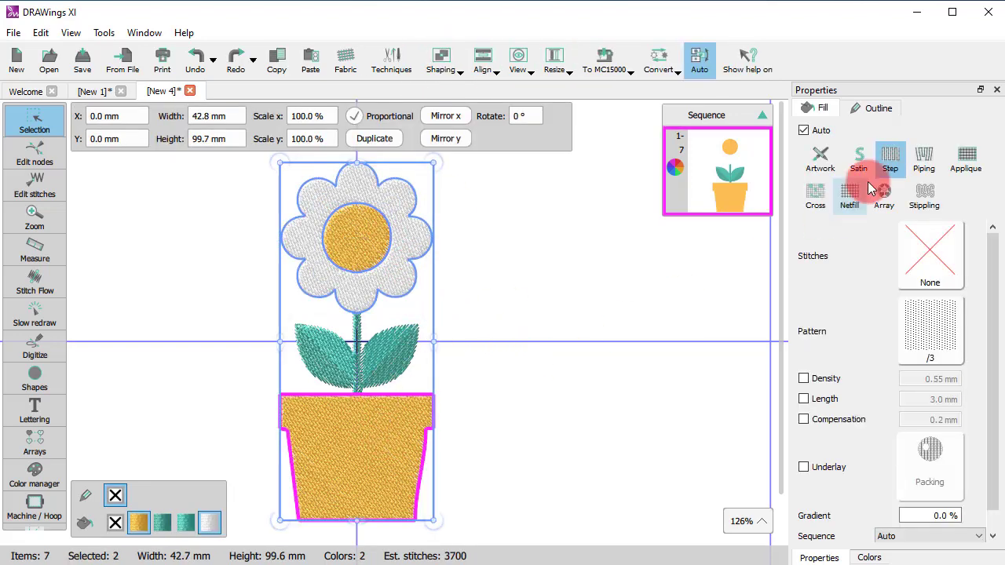
pyautogui.click(924, 160)
pyautogui.click(558, 344)
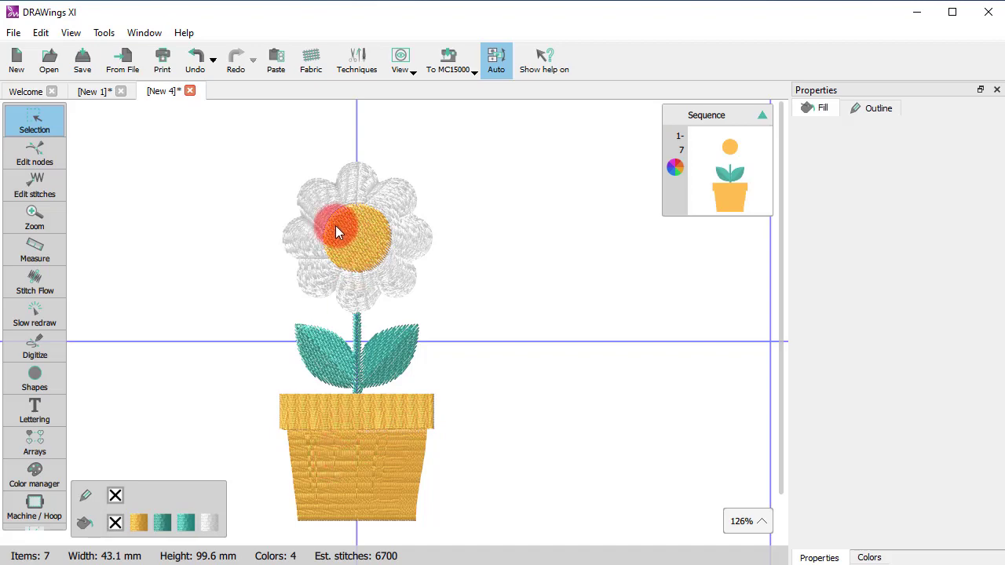
pyautogui.scroll(4, 335, 226)
pyautogui.scroll(-4, 335, 225)
pyautogui.scroll(2, 358, 412)
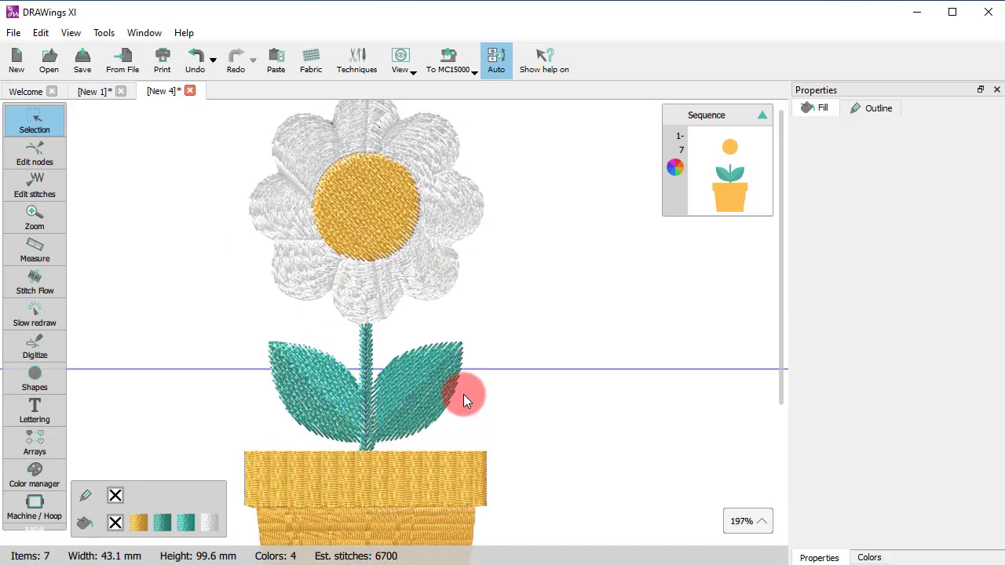
pyautogui.click(431, 373)
# Apply satin stitches to the right leaf, stem, left leaf and remaining leaf part
pyautogui.keyDown('ctrl'); pyautogui.click(425, 406); pyautogui.keyUp('ctrl')
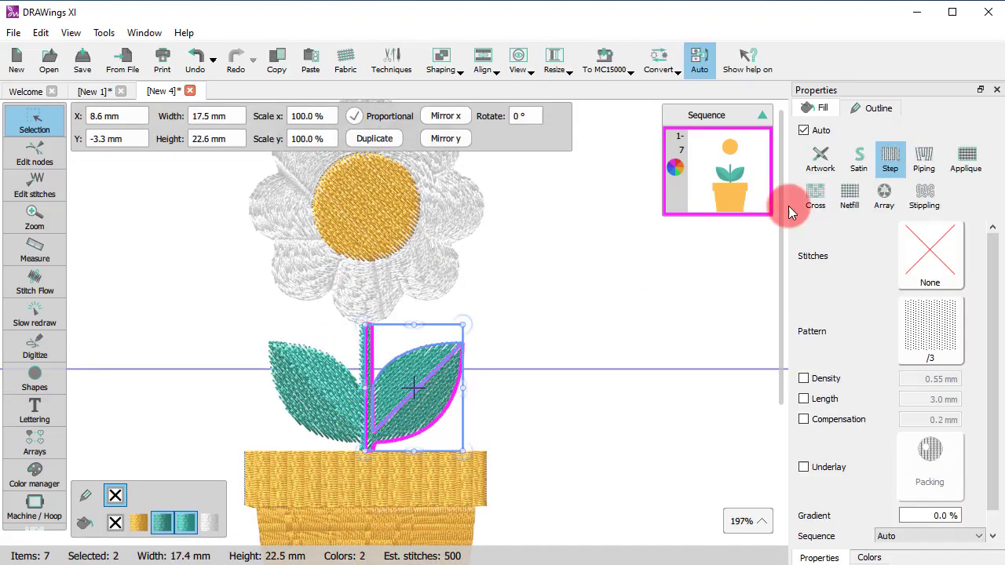
pyautogui.click(862, 161)
pyautogui.keyDown('ctrl'); pyautogui.click(307, 402); pyautogui.keyUp('ctrl')
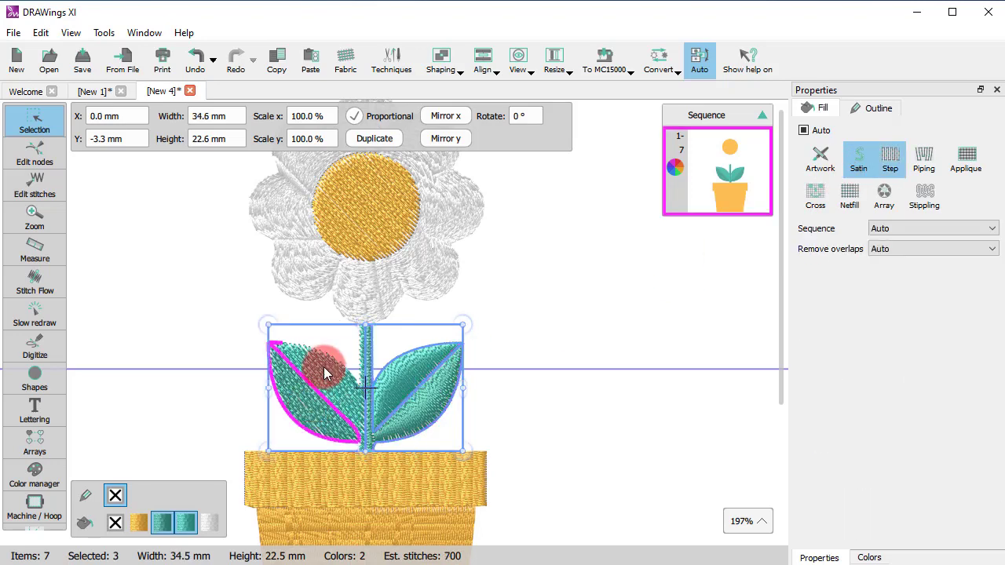
pyautogui.keyDown('ctrl'); pyautogui.click(320, 359); pyautogui.keyUp('ctrl')
pyautogui.click(858, 161)
pyautogui.click(529, 462)
# Divide the left leaf's stitch flow with a line drawn along the stem
pyautogui.click(347, 401)
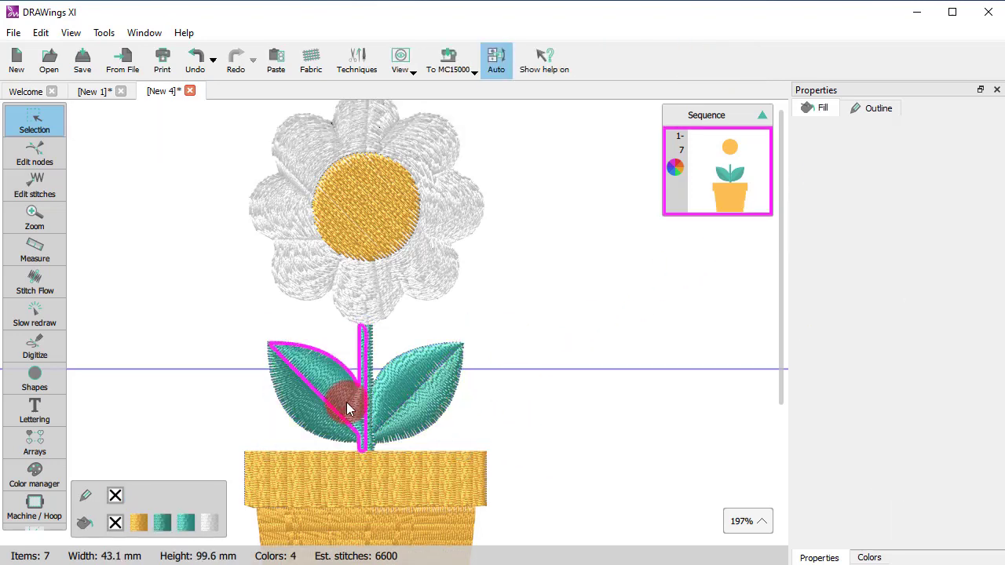
pyautogui.scroll(3, 347, 425)
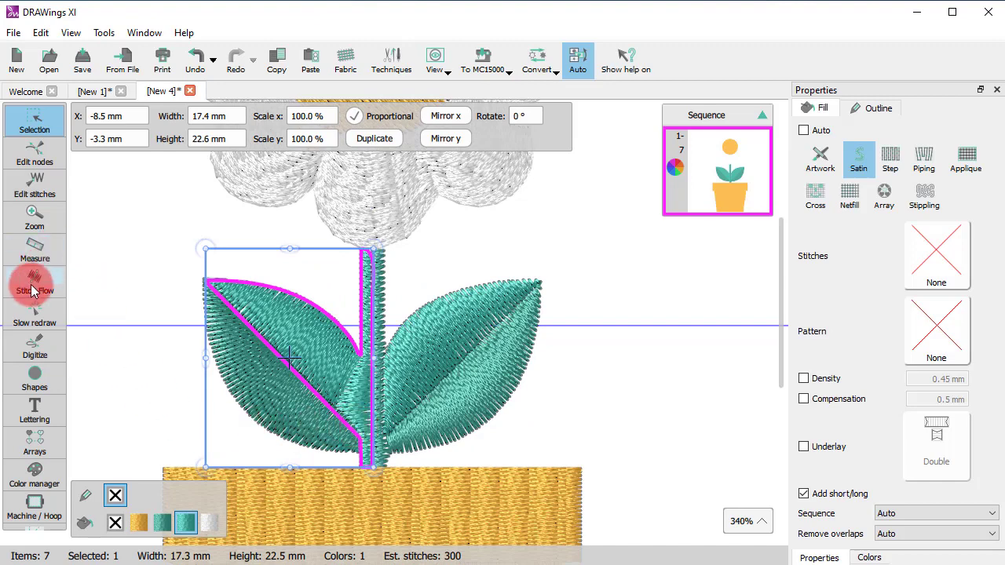
pyautogui.click(34, 281)
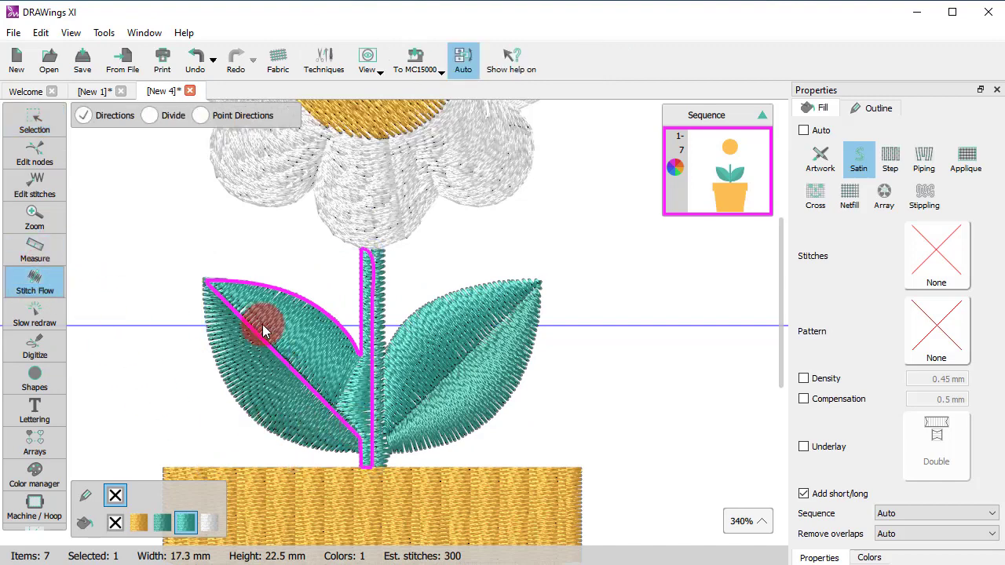
pyautogui.click(167, 116)
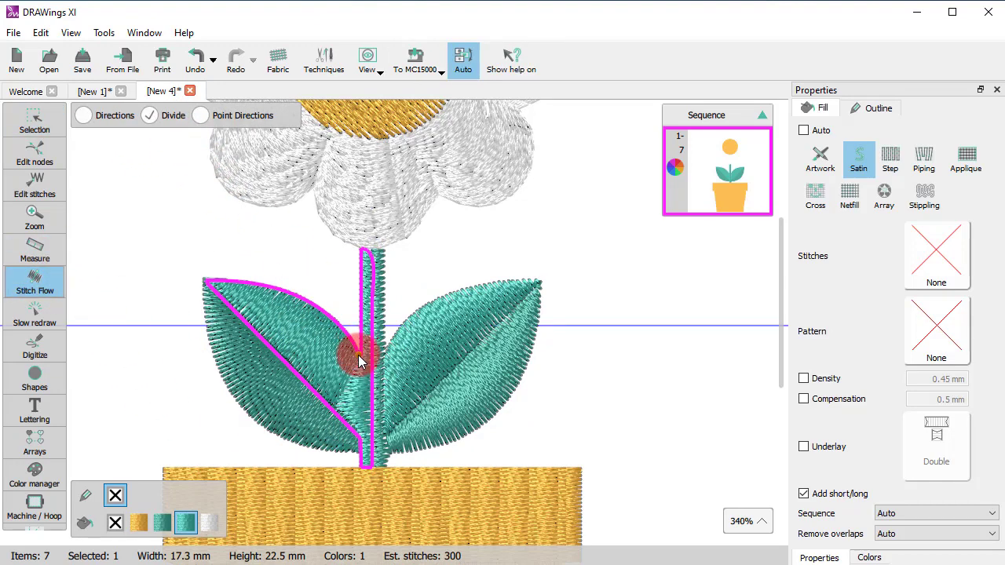
pyautogui.moveTo(359, 361); pyautogui.dragTo(360, 436)
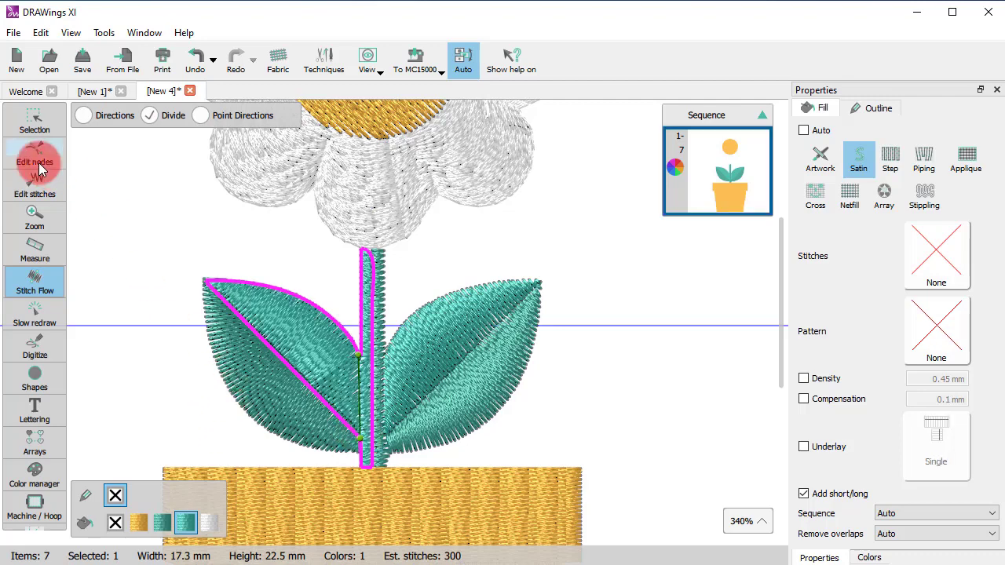
pyautogui.click(27, 124)
pyautogui.click(697, 490)
pyautogui.click(587, 363)
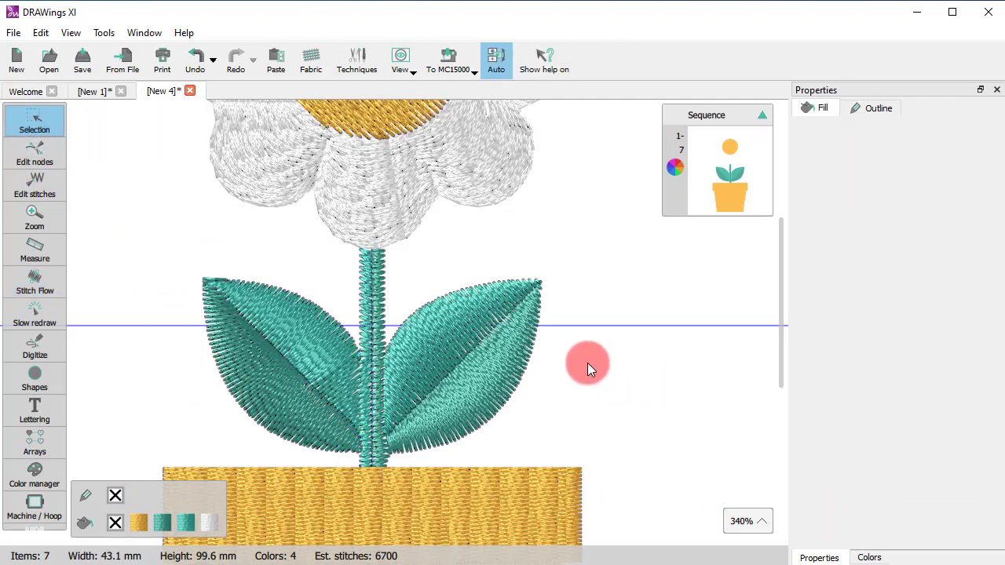